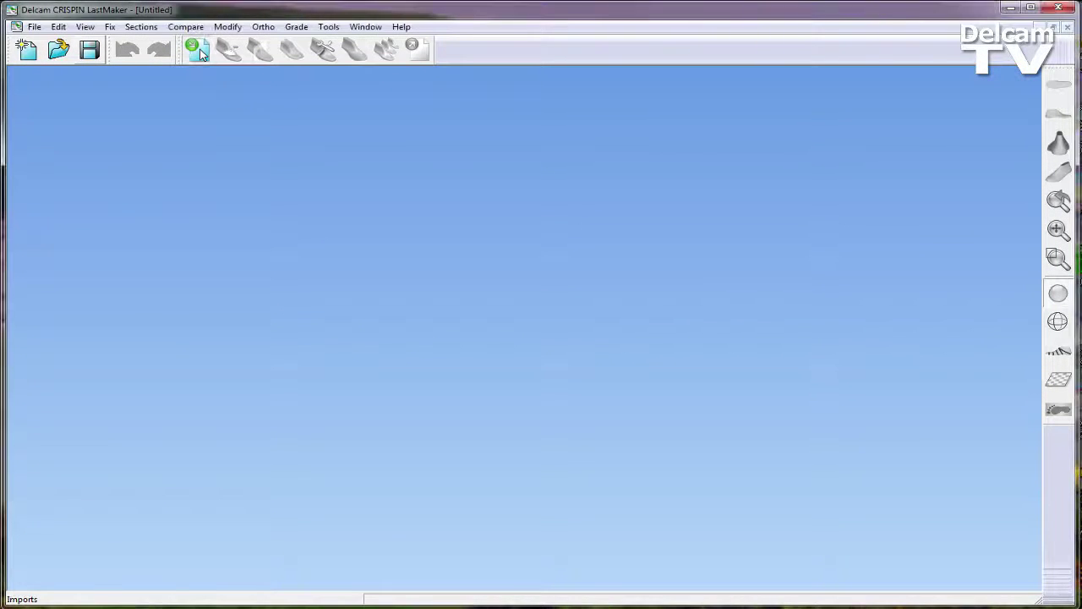
- Start an STL import and select INFOOT_foot.stl in the STL Feet folder
click(201, 53)
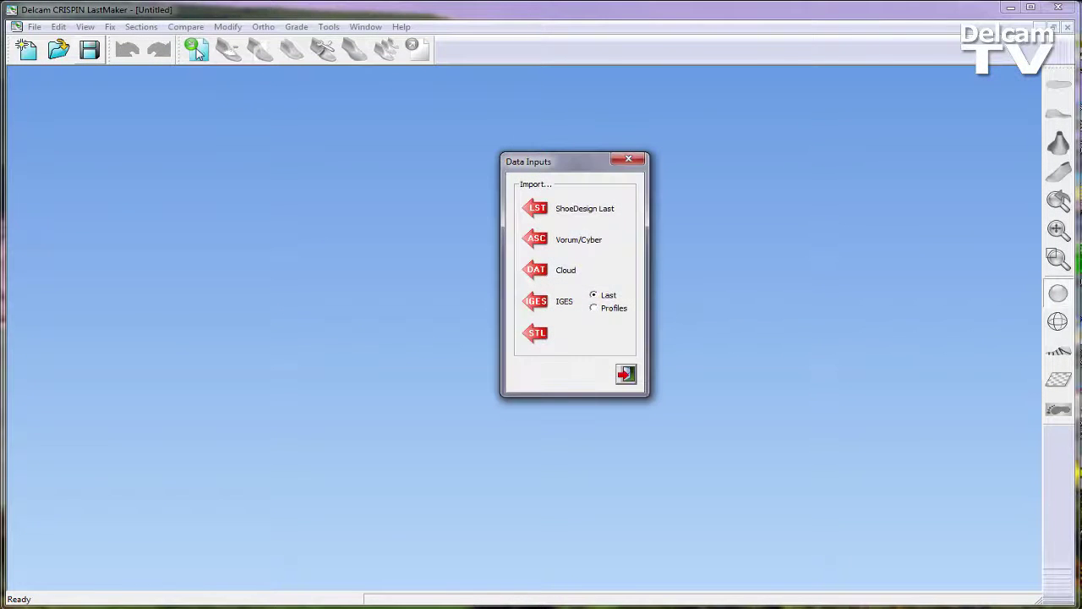
click(535, 334)
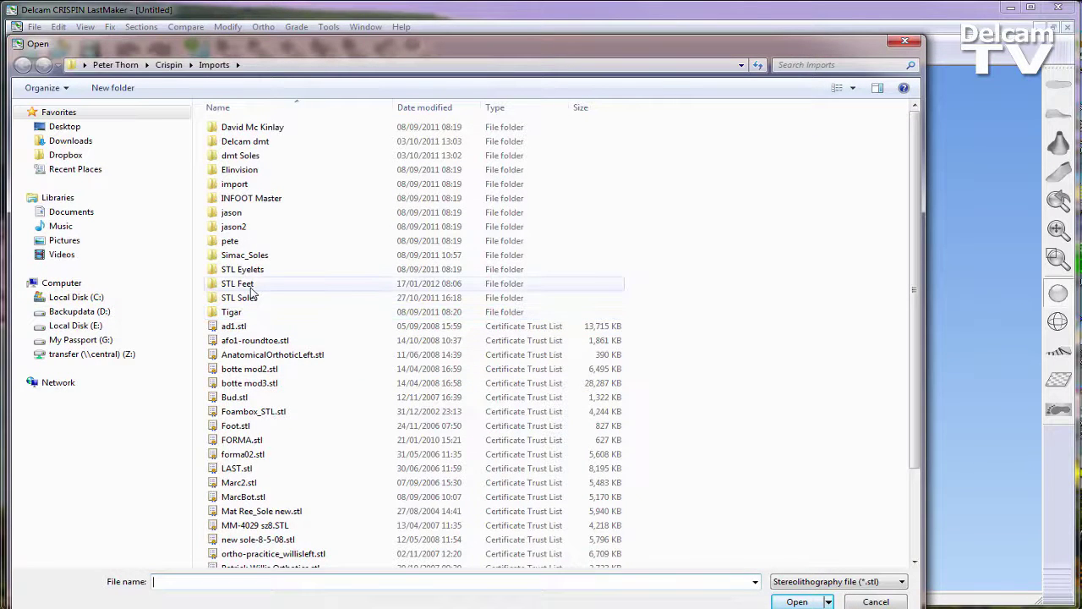
double_click(250, 287)
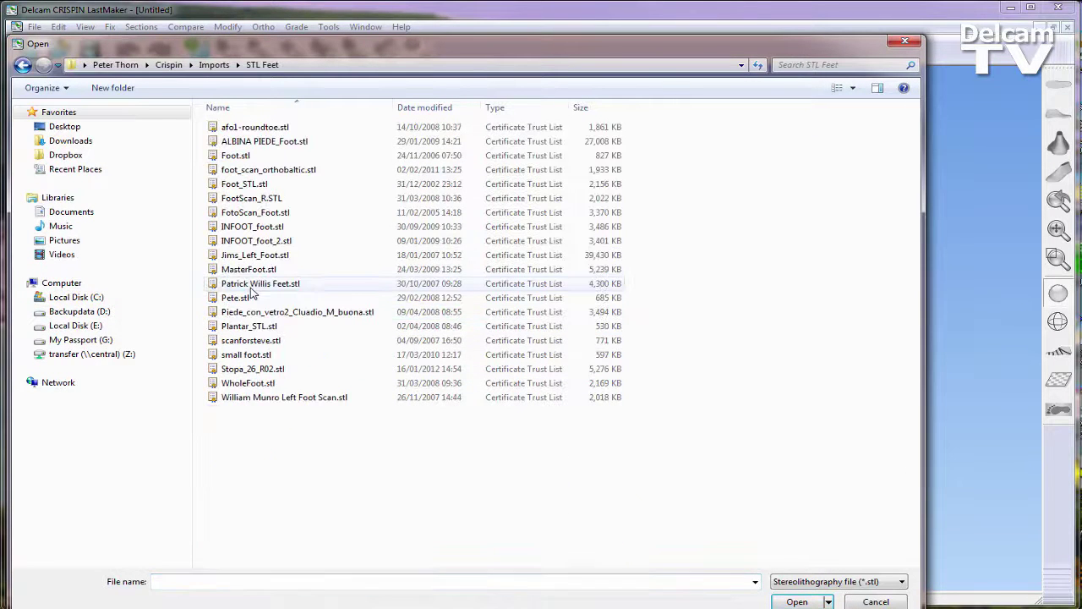
click(252, 229)
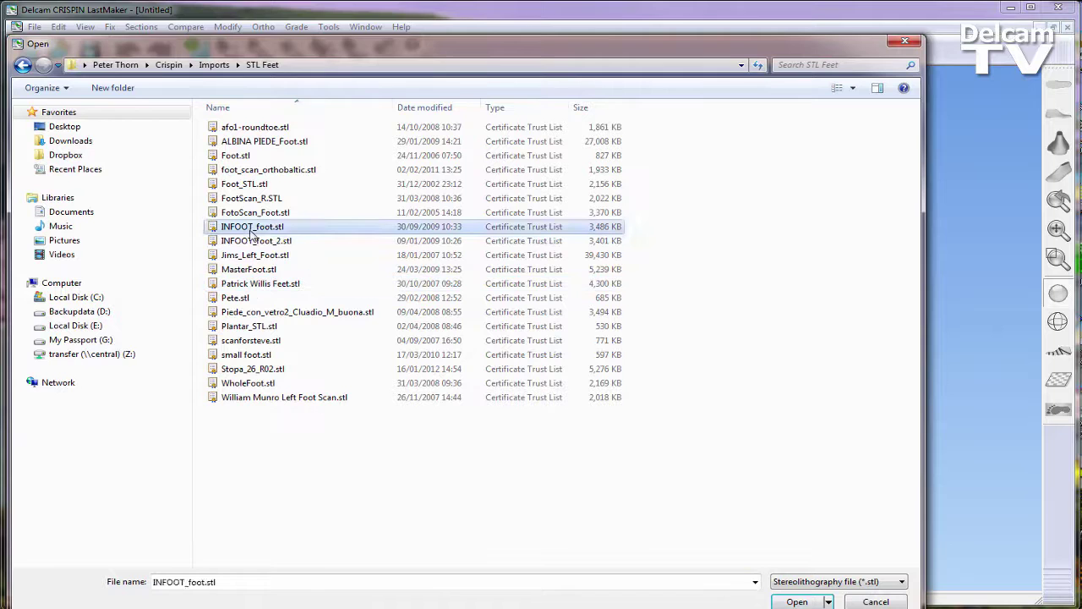
- Open the INFOOT_foot.stl scan and turn the foot to a side view
click(804, 602)
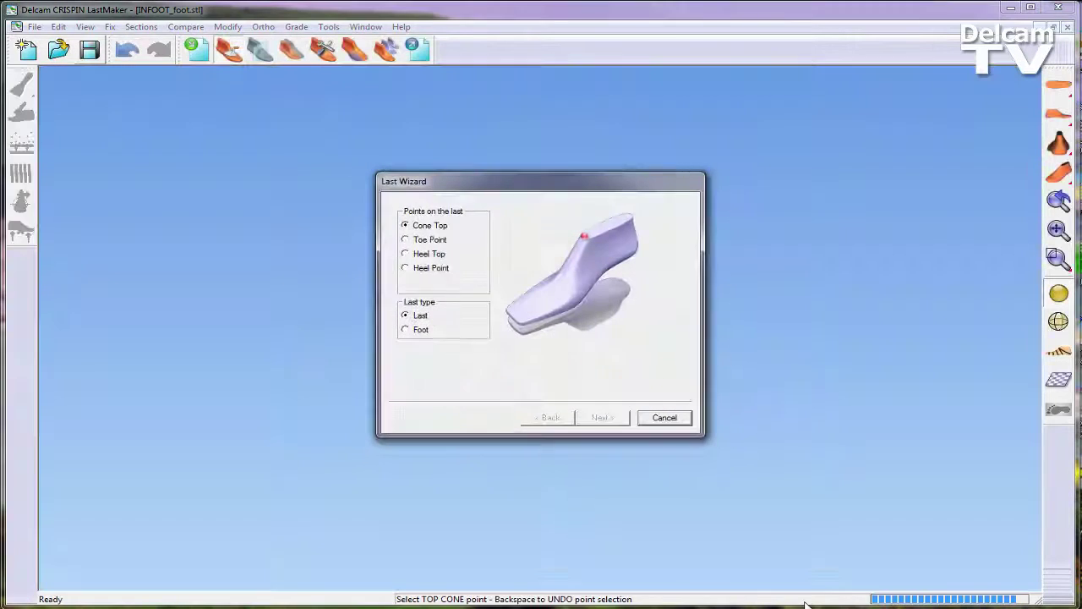
drag(592, 186, 262, 141)
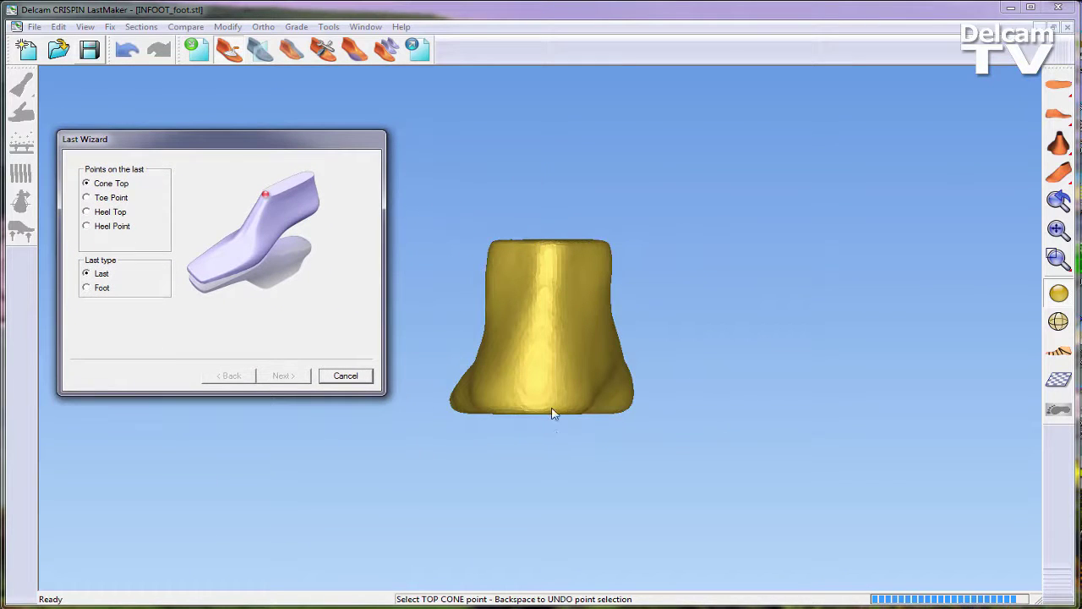
middle_drag(565, 418, 513, 320)
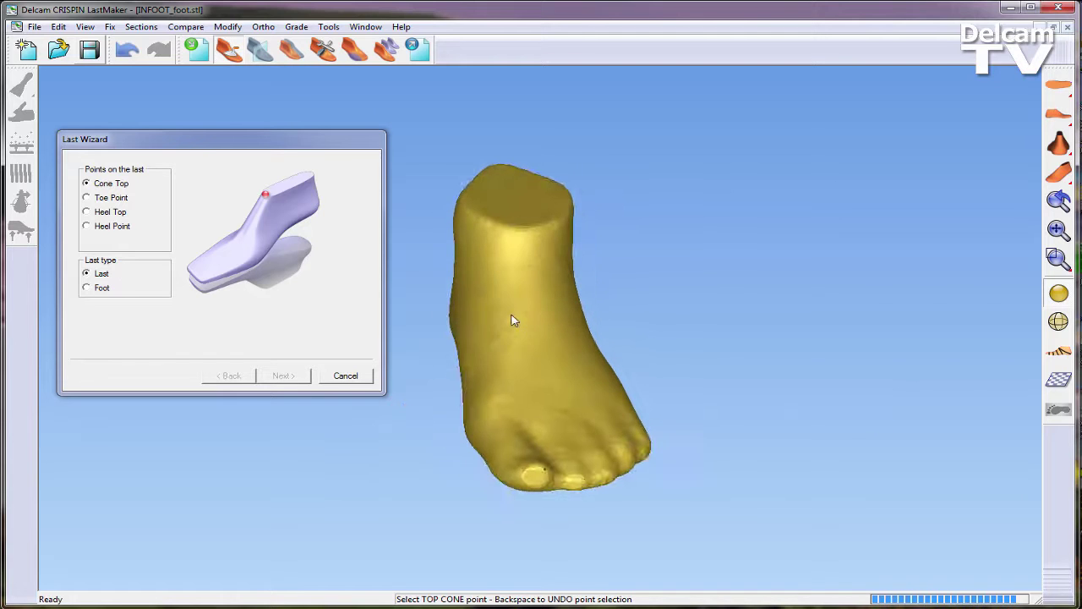
scroll(538, 336, up, 3)
scroll(538, 336, down, 2)
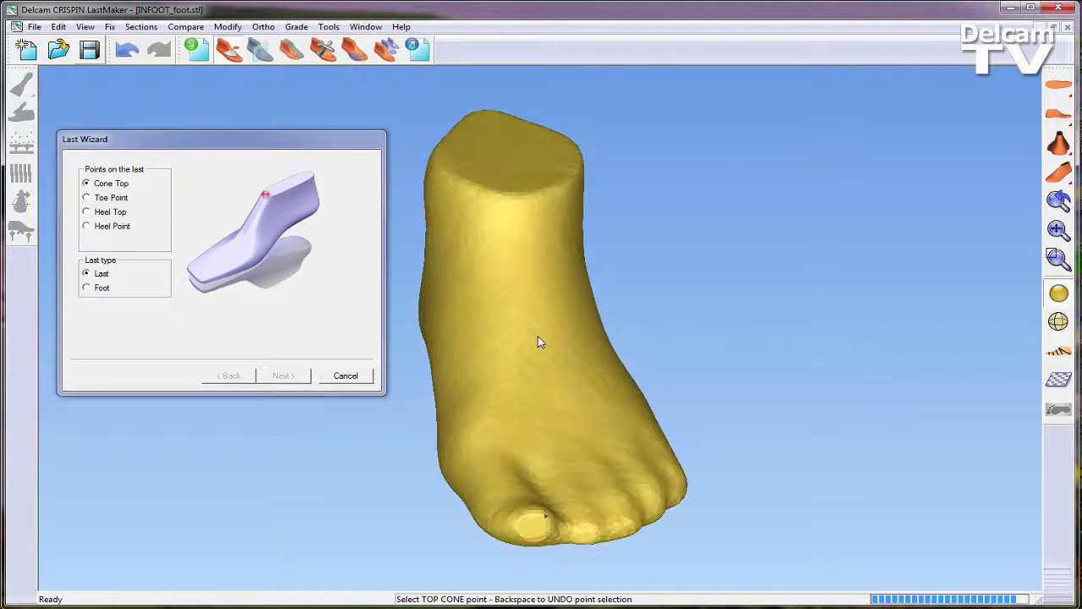
- Mark the cone top, toe, heel top and heel points, set type to Foot, and finish the wizard
click(517, 201)
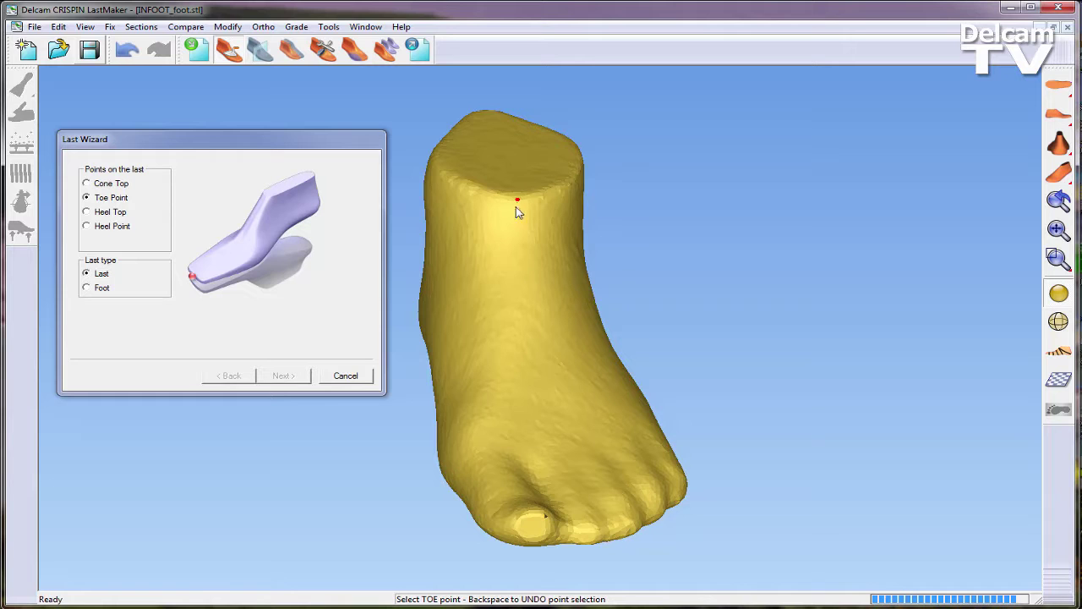
click(587, 546)
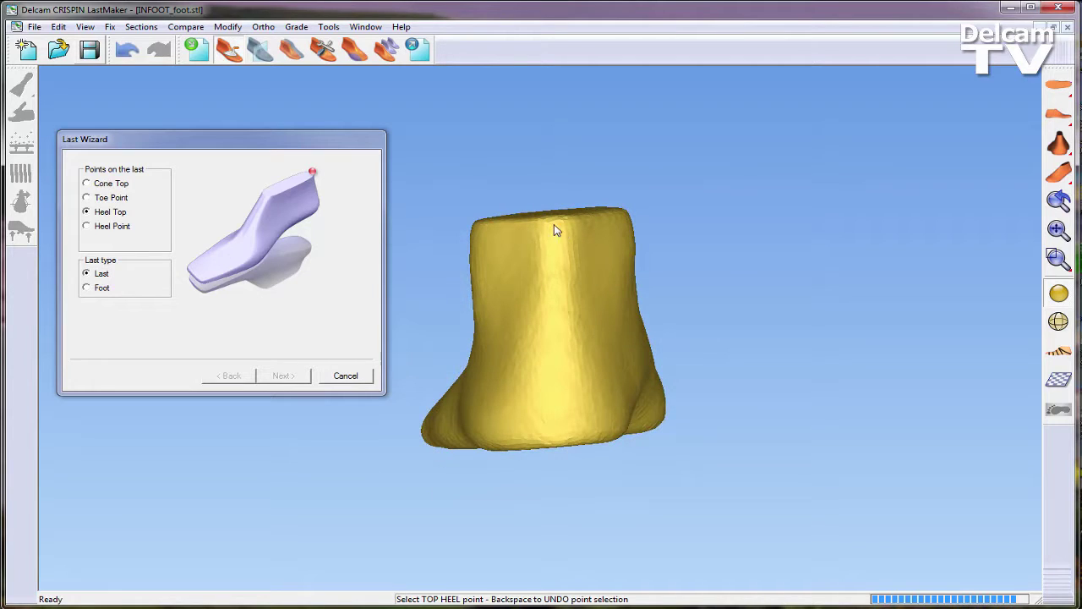
click(553, 221)
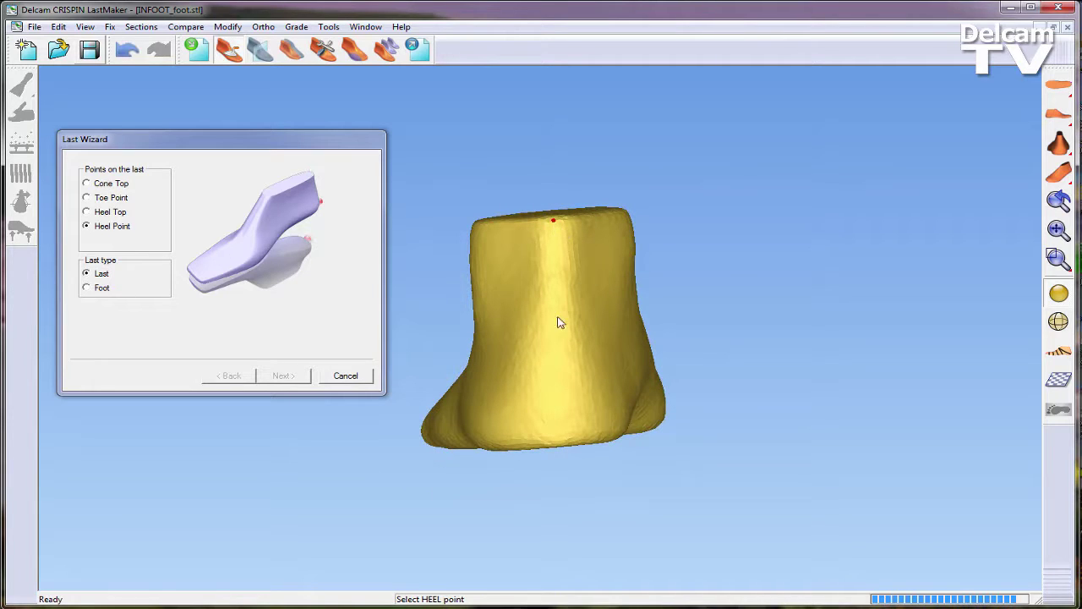
click(558, 444)
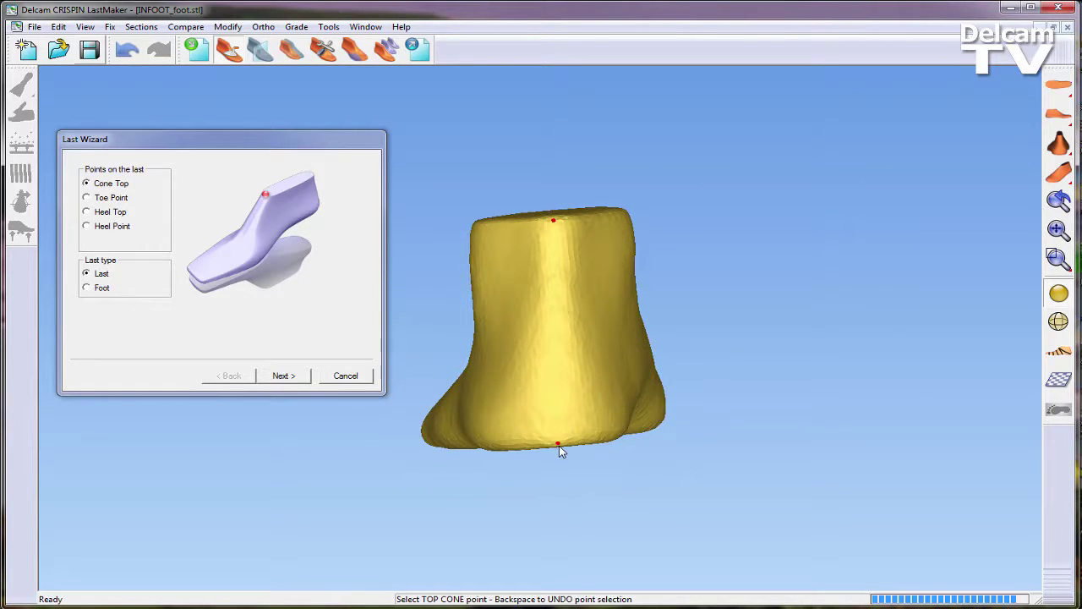
click(86, 288)
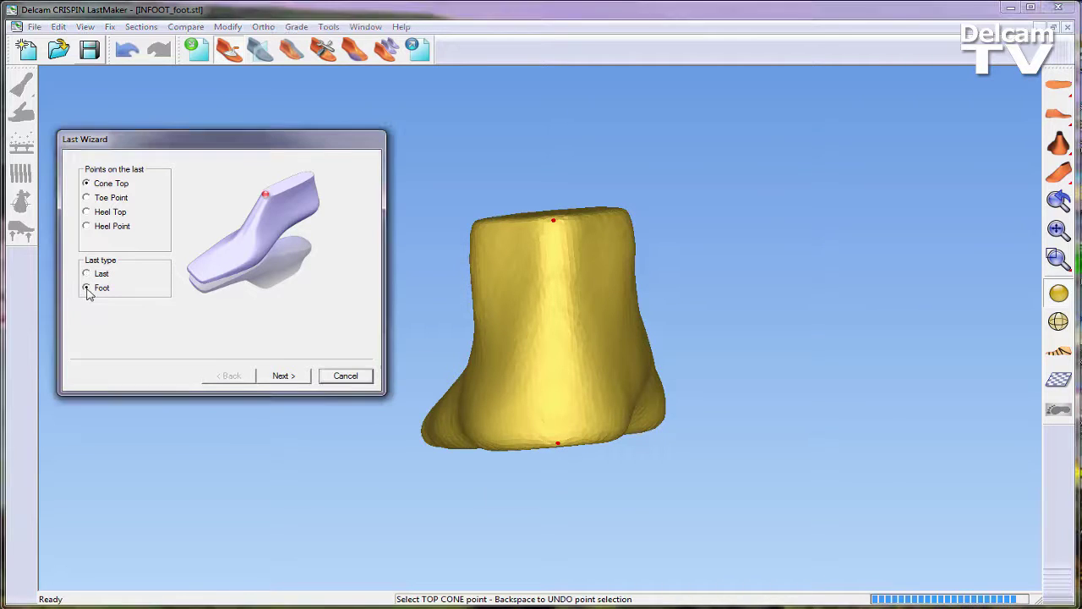
click(273, 380)
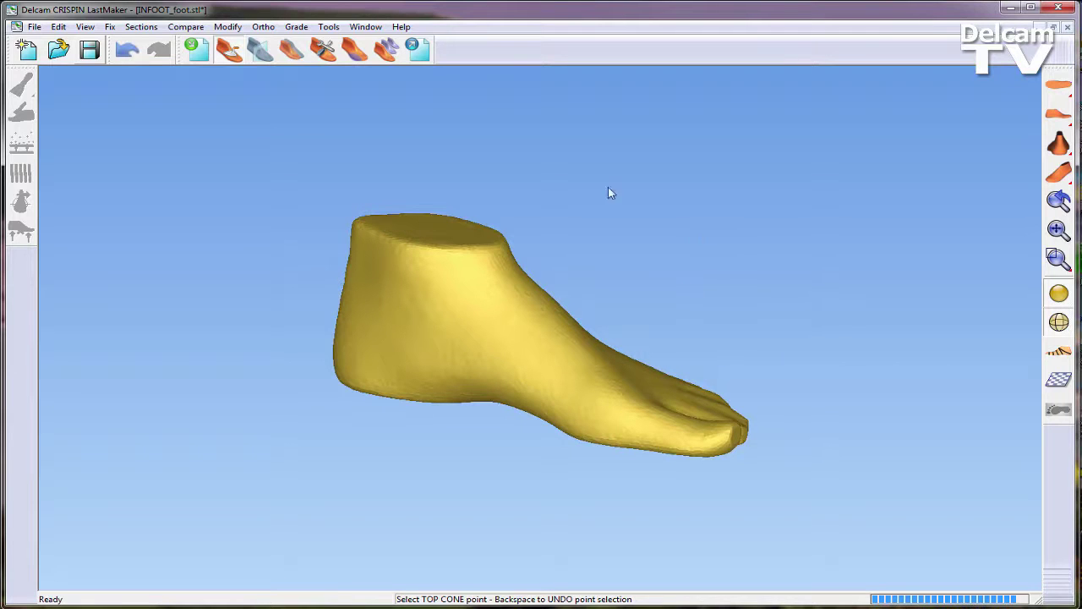
- Open the File menu to reach Search Lasts
click(34, 27)
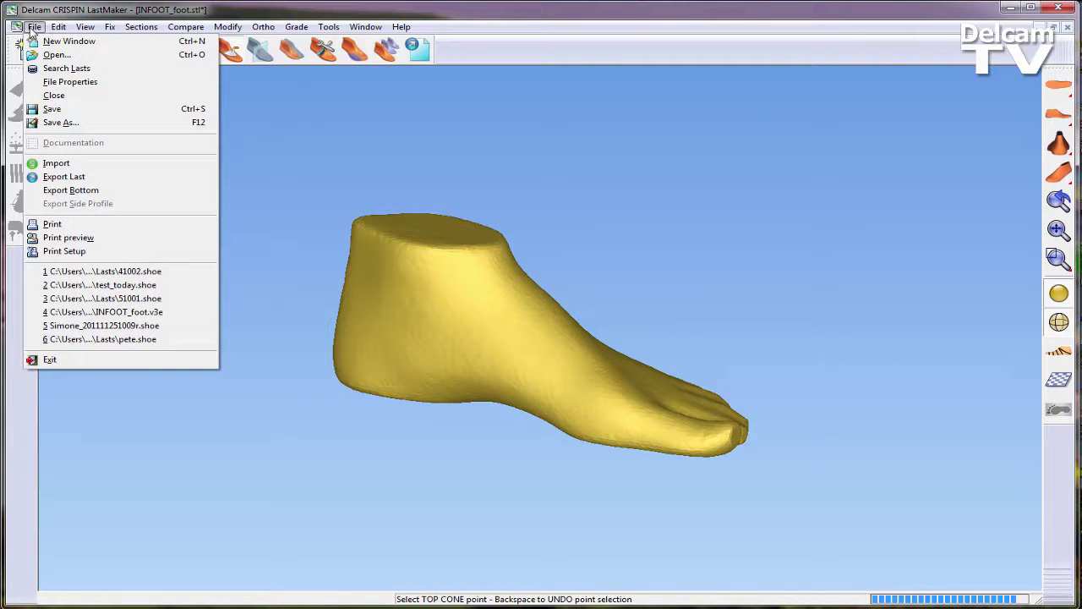
- Search stored lasts for a stick length greater than 256
click(48, 69)
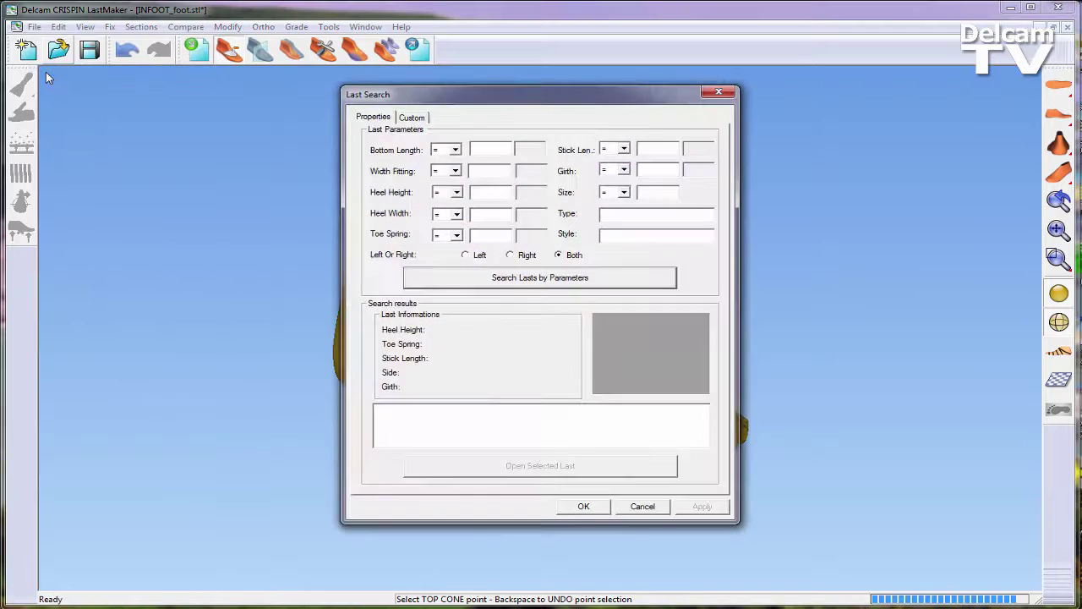
drag(541, 102, 189, 108)
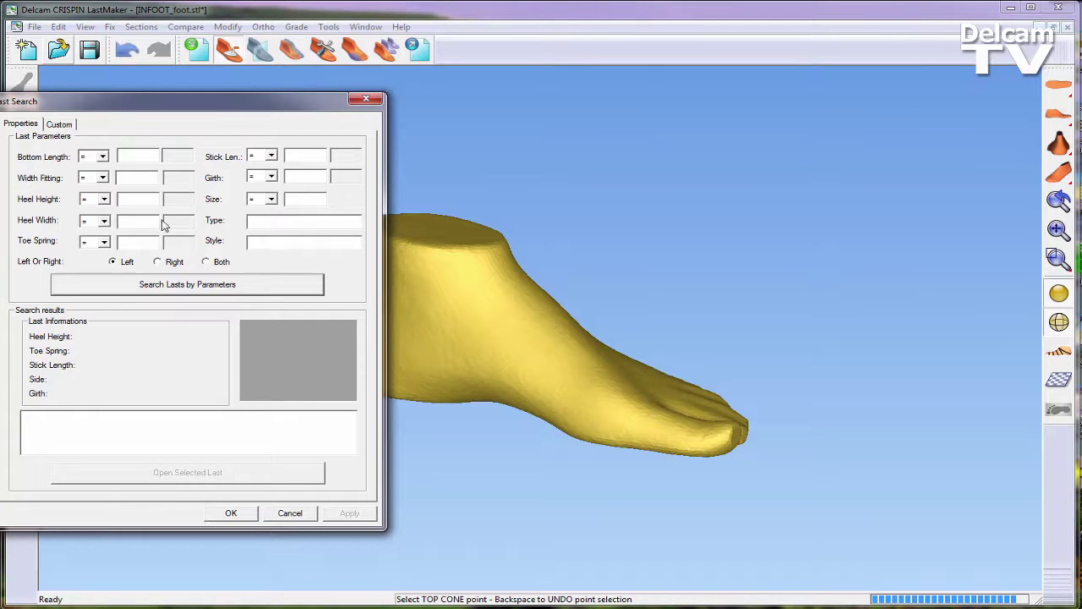
drag(242, 115, 475, 119)
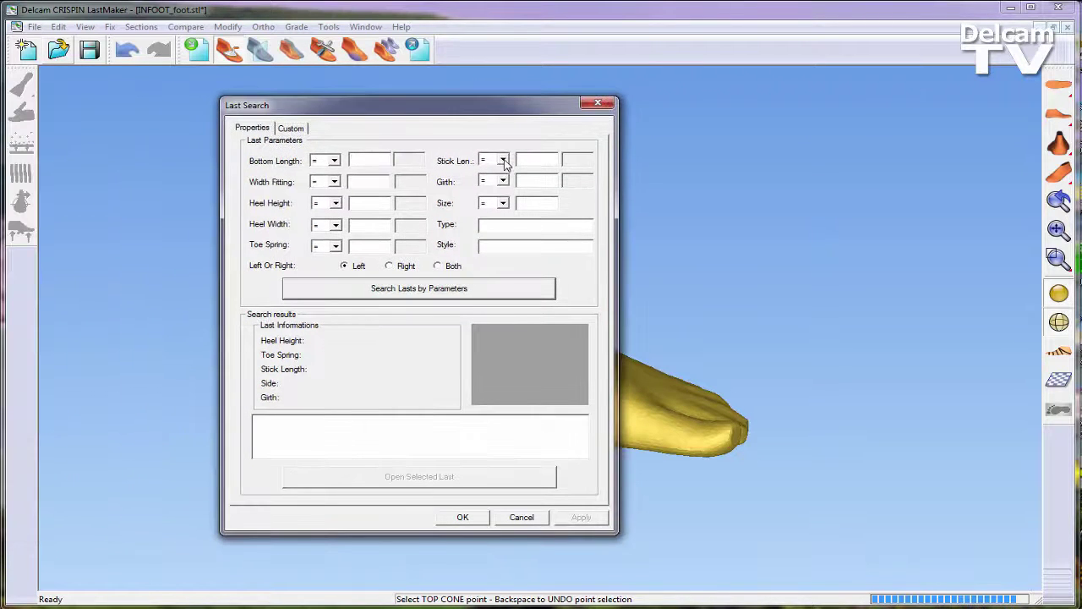
click(503, 161)
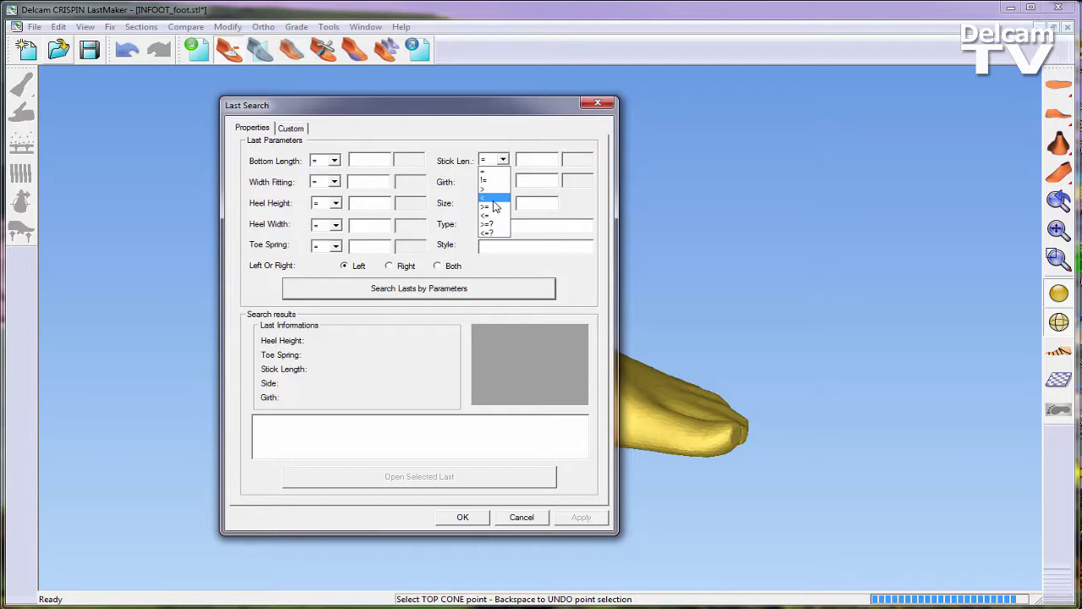
click(493, 189)
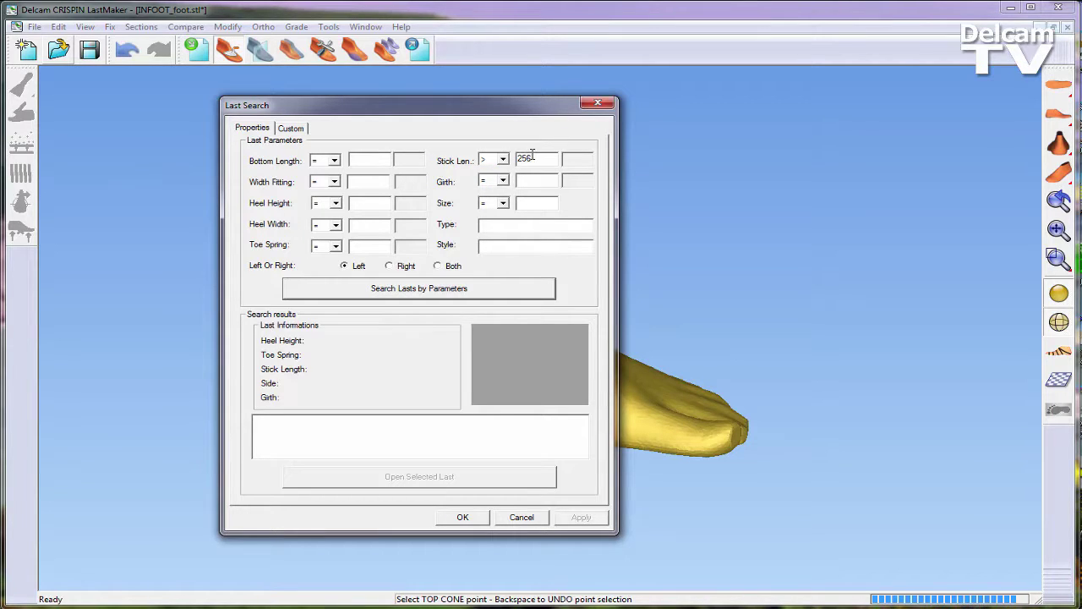
click(510, 293)
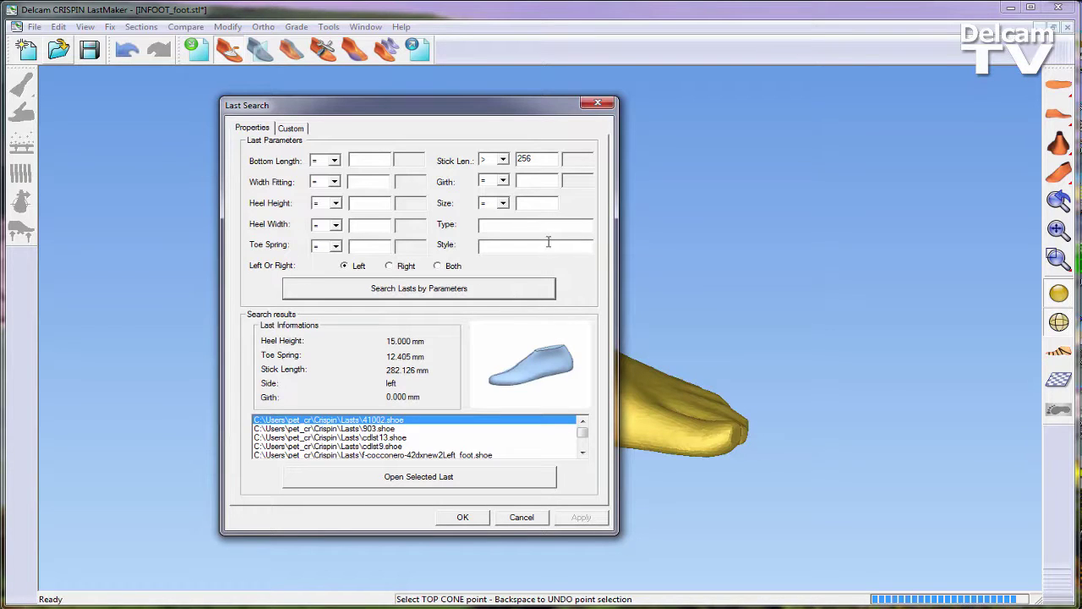
- Preview the found lasts, then open 41002.shoe and close the search window
click(390, 429)
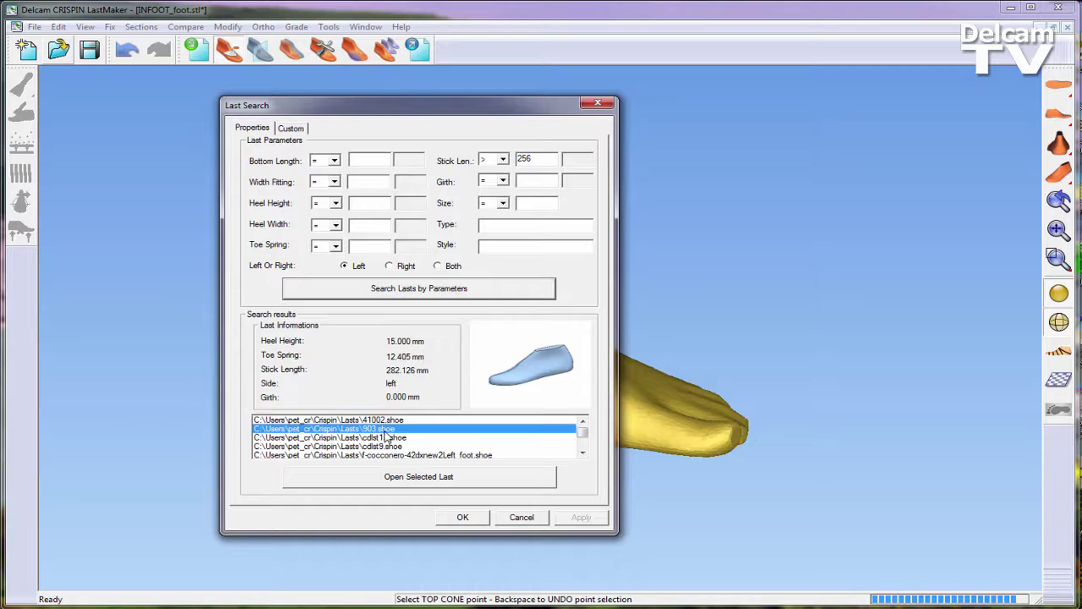
click(389, 437)
click(389, 445)
click(389, 455)
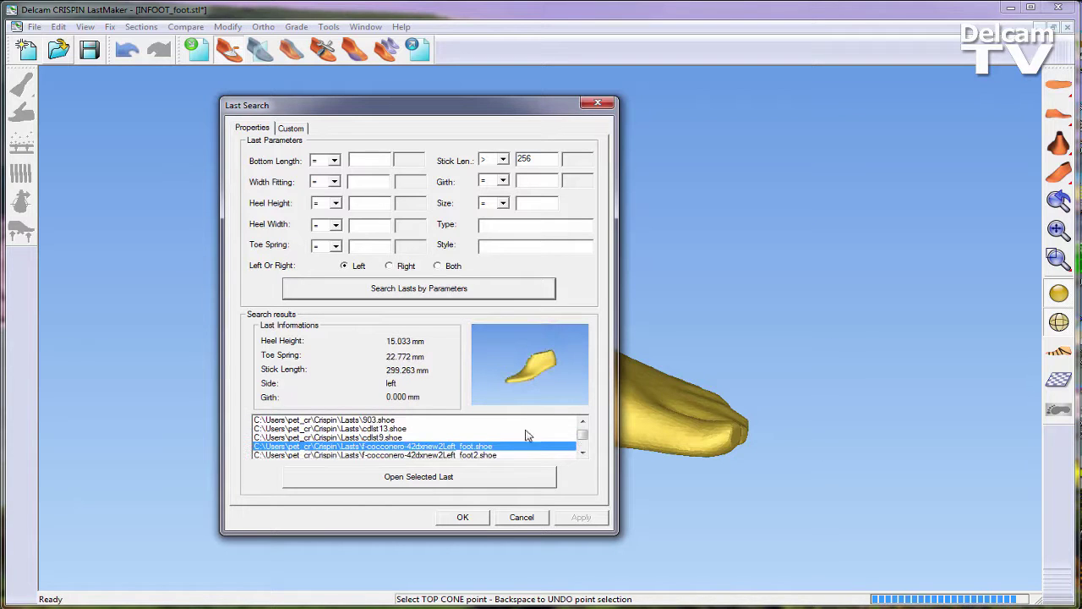
click(375, 420)
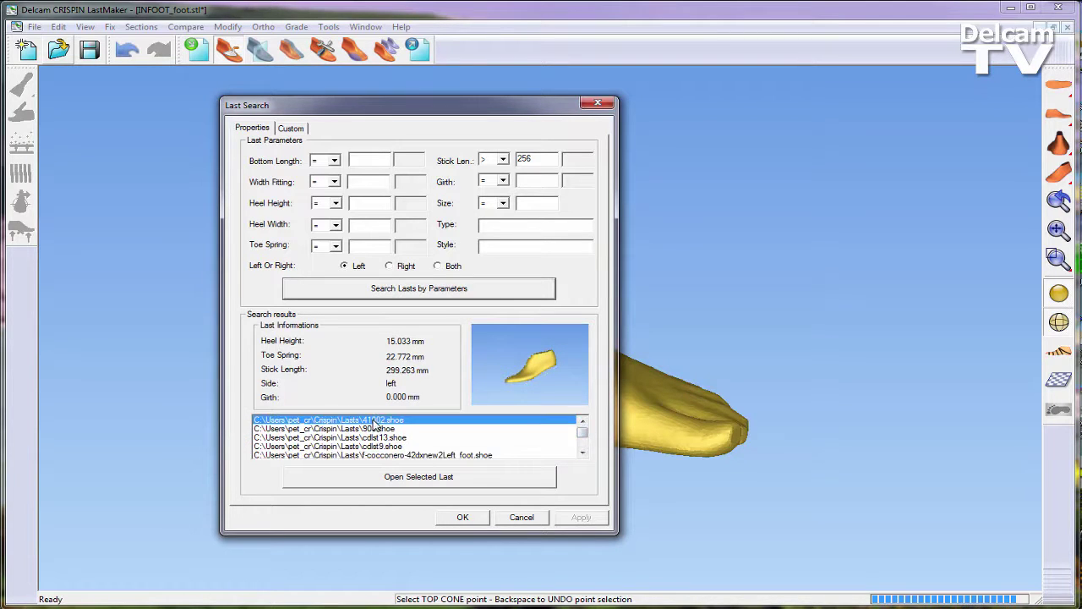
click(428, 482)
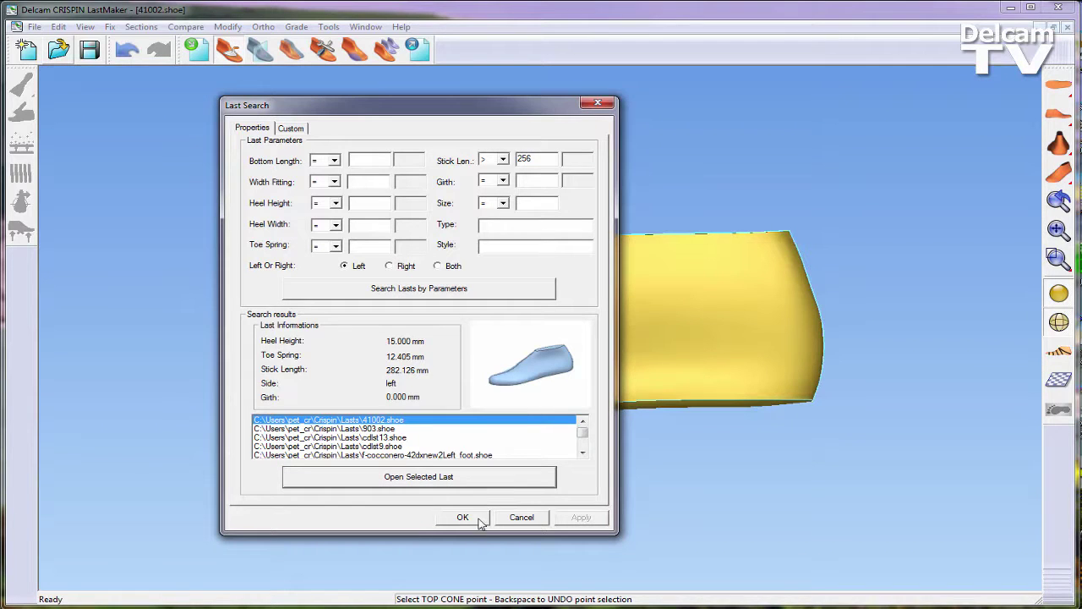
click(476, 519)
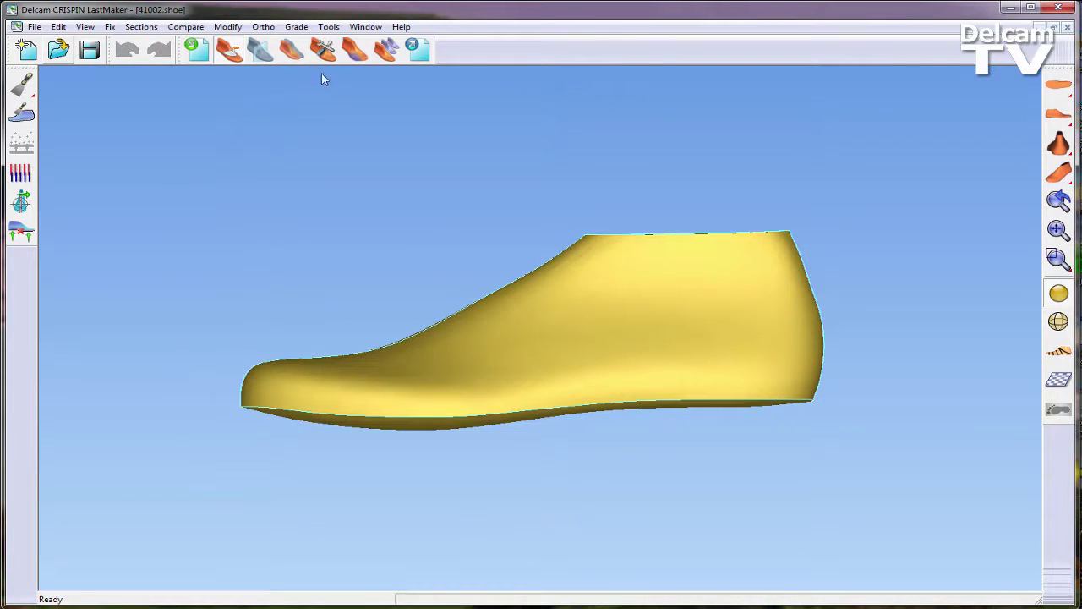
- Tile the windows vertically, close the empty third window, then retile the two horizontally
click(365, 29)
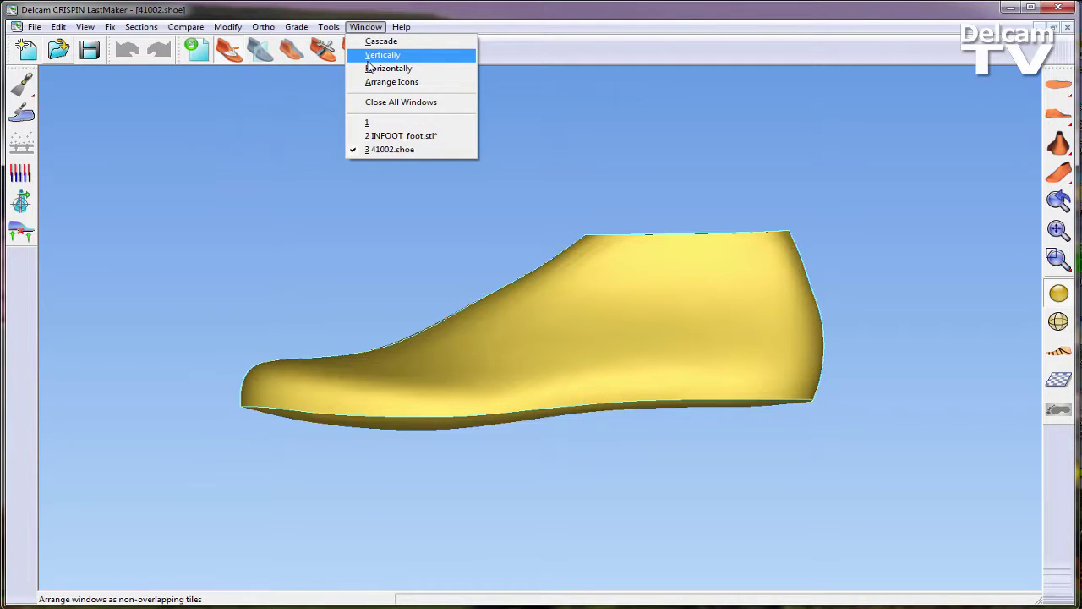
click(372, 55)
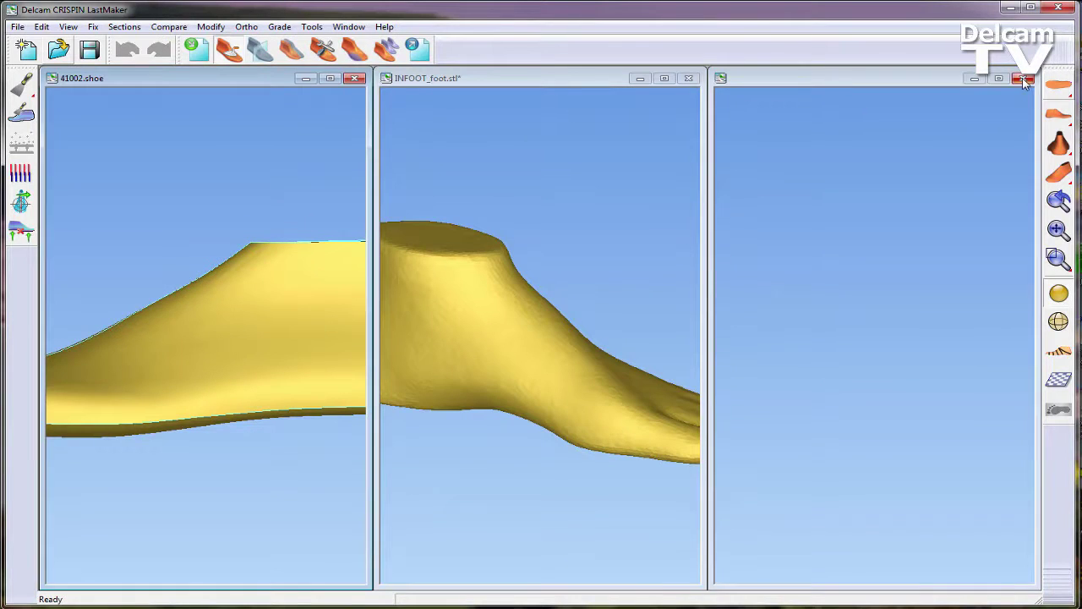
click(1024, 80)
click(348, 26)
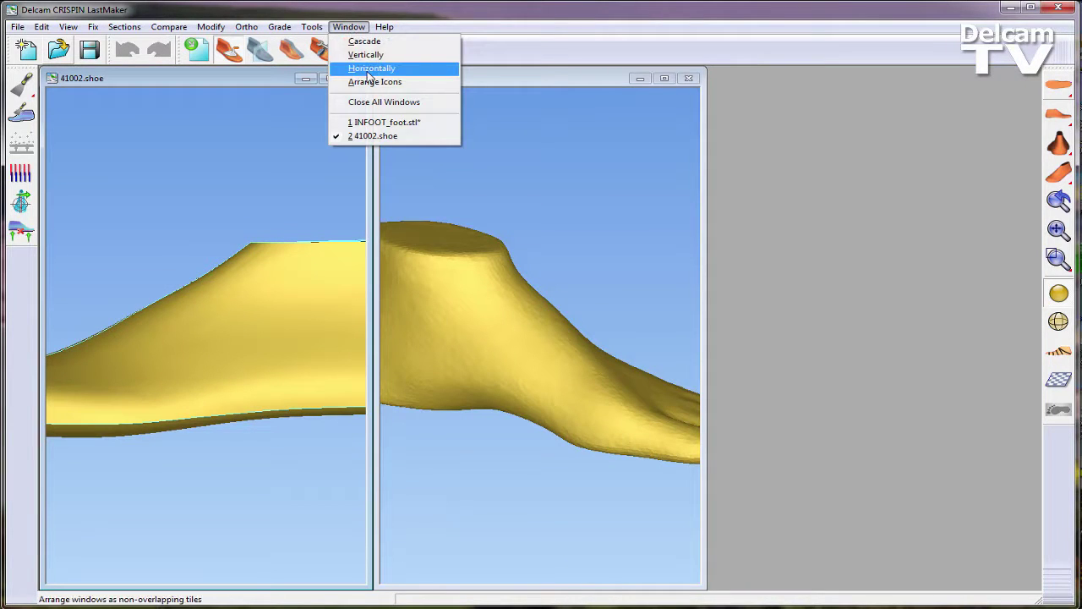
click(368, 55)
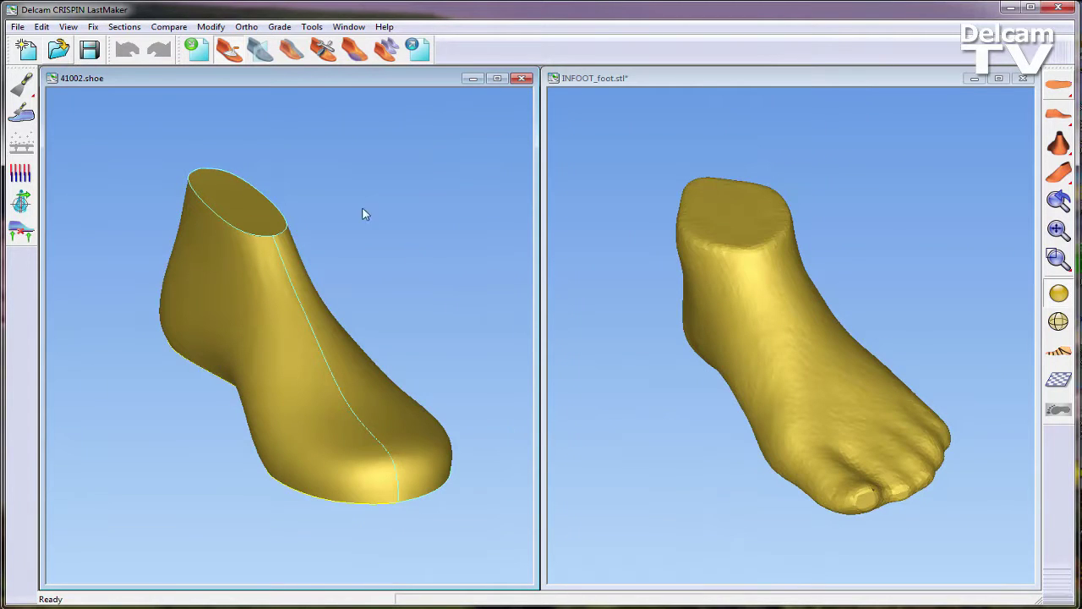
- Overlay INFOOT_foot.stl on the 41002.shoe last, maximize its window and rotate to a side view
click(291, 52)
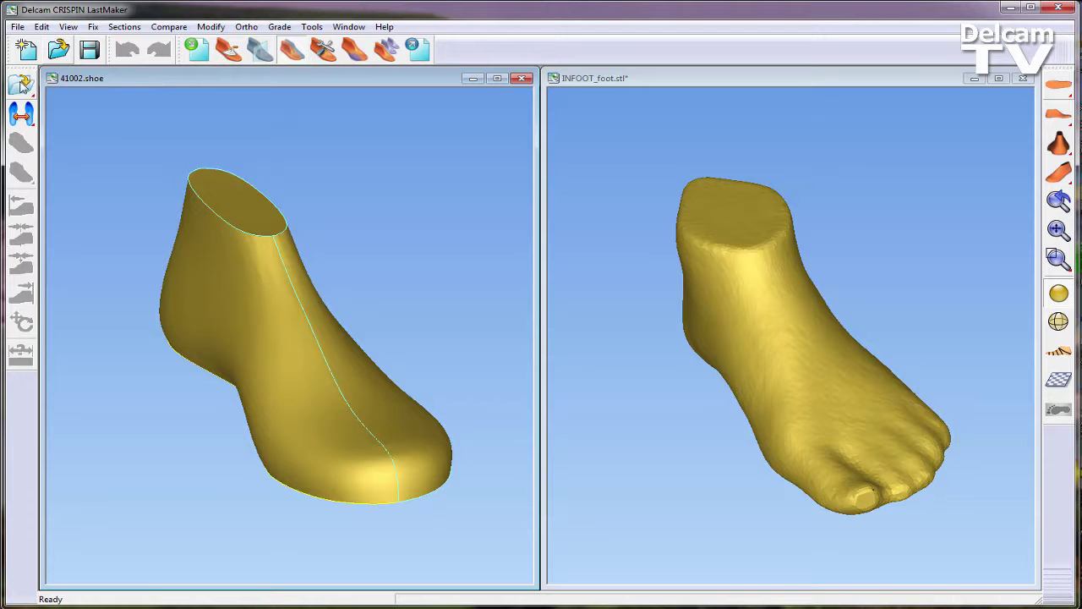
mouse_move(22, 84)
click(56, 85)
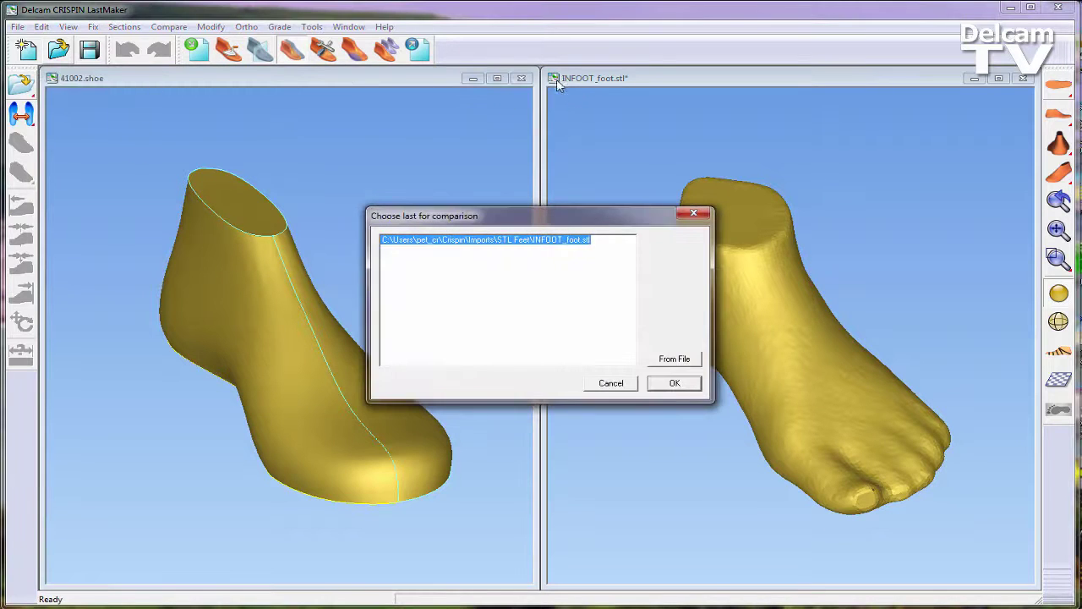
click(674, 383)
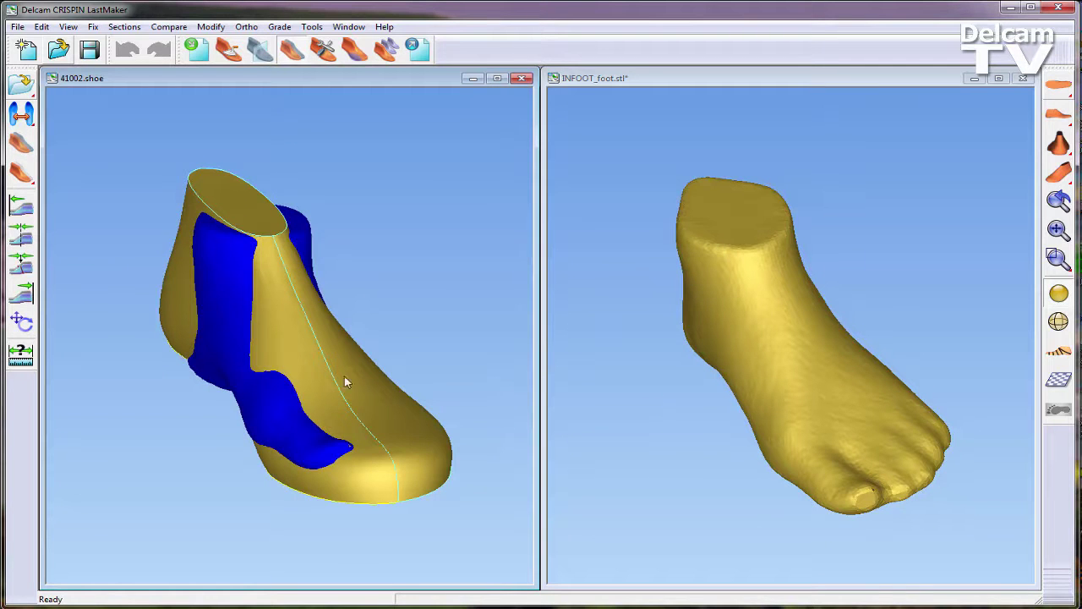
click(500, 78)
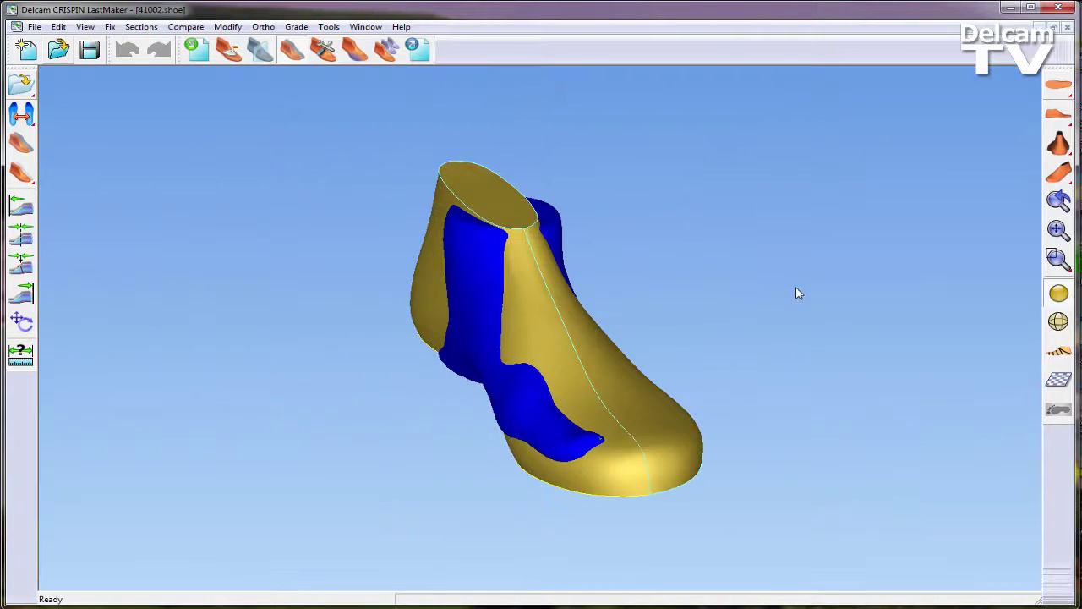
middle_drag(797, 292, 736, 427)
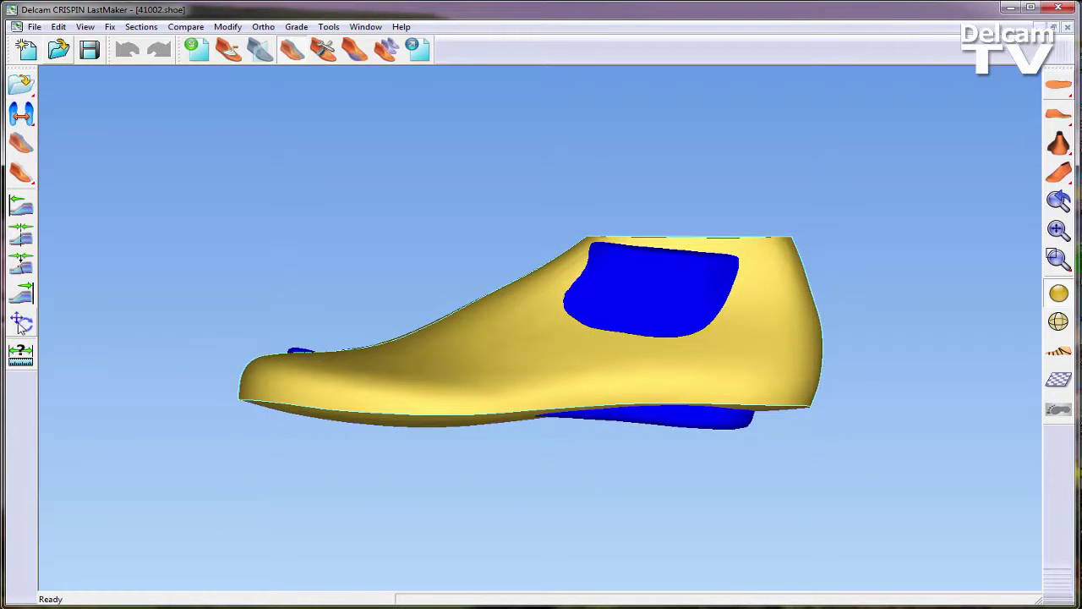
- Snap the foot to the last, show the last as an outline, and rotate the foot into line
click(23, 296)
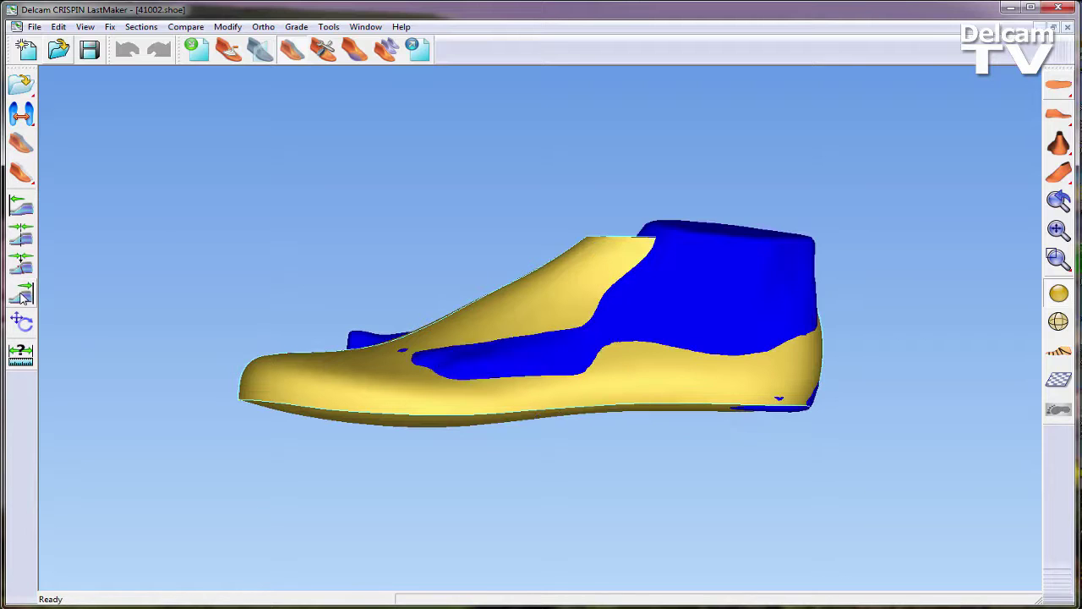
click(21, 321)
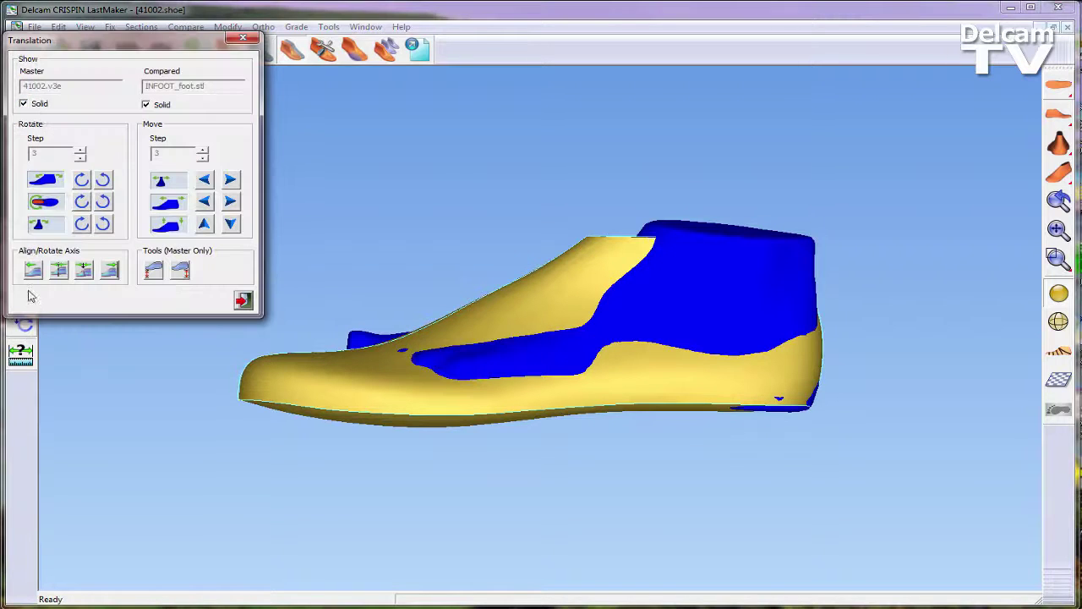
click(34, 104)
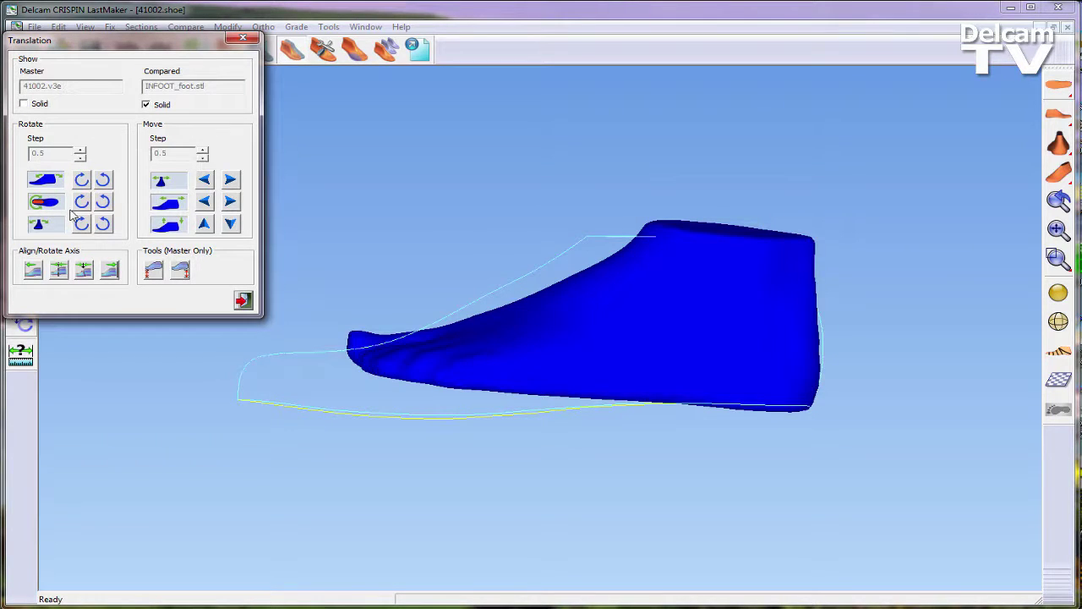
click(86, 183)
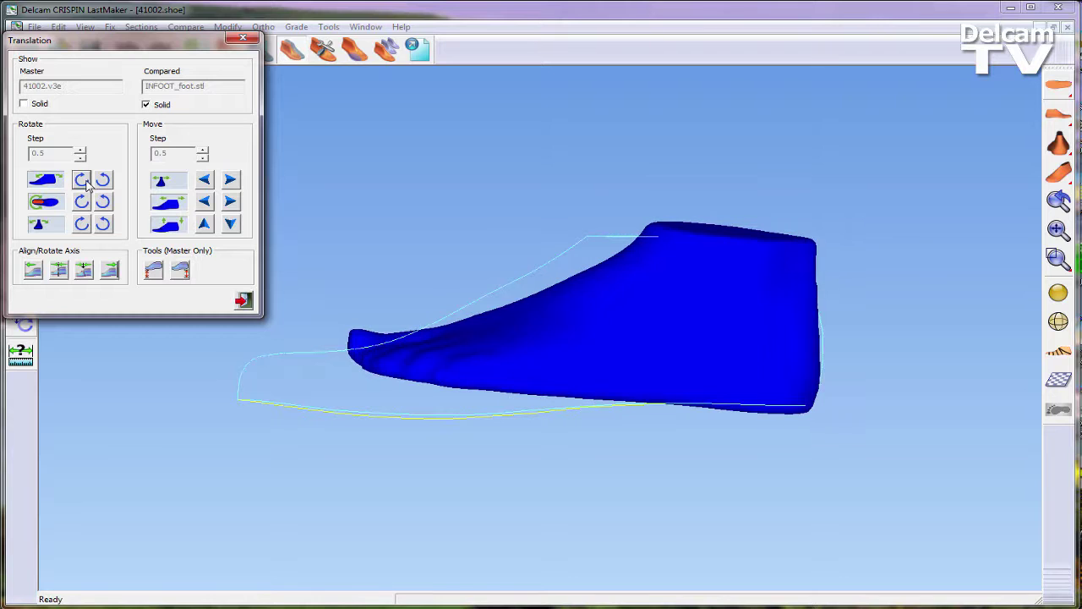
click(104, 180)
click(103, 180)
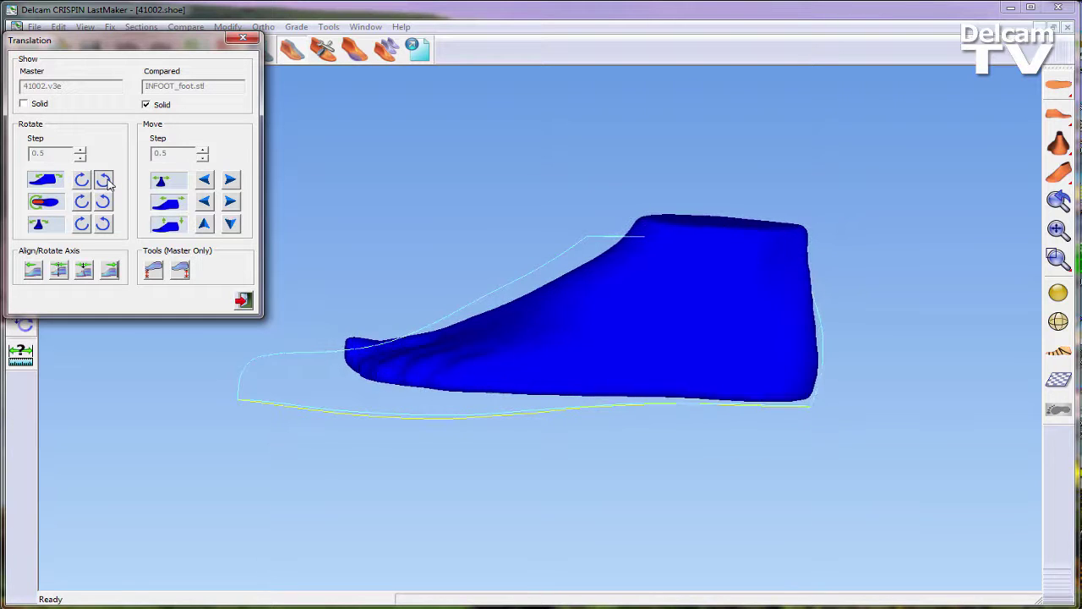
click(104, 180)
click(104, 180)
click(105, 181)
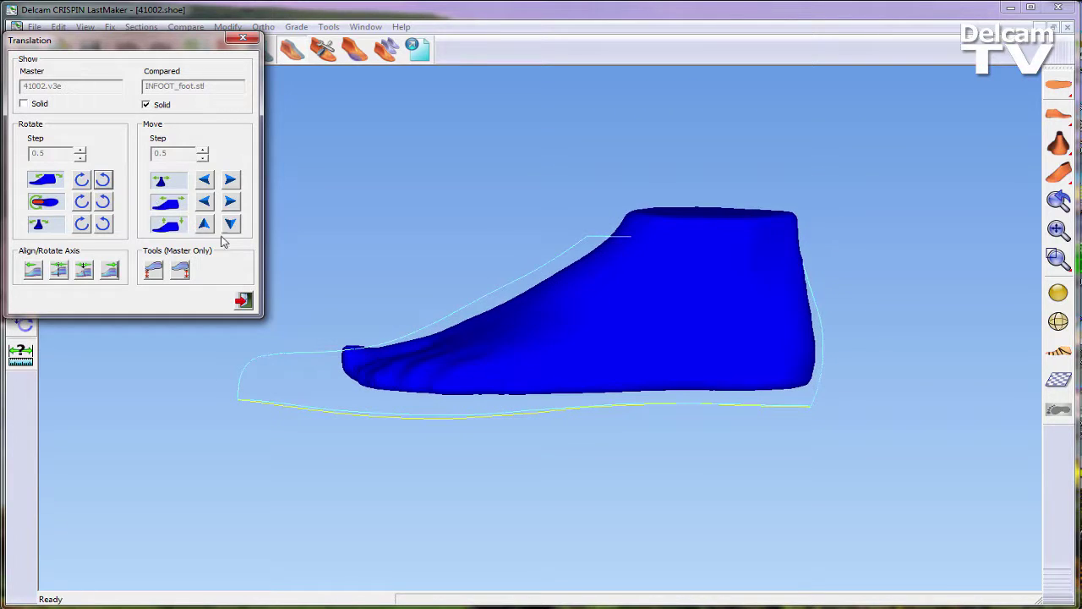
- Nudge the foot down and along its length in 0.5 steps until it sits inside the last
click(228, 228)
click(228, 228)
click(229, 228)
click(228, 229)
click(229, 227)
click(228, 226)
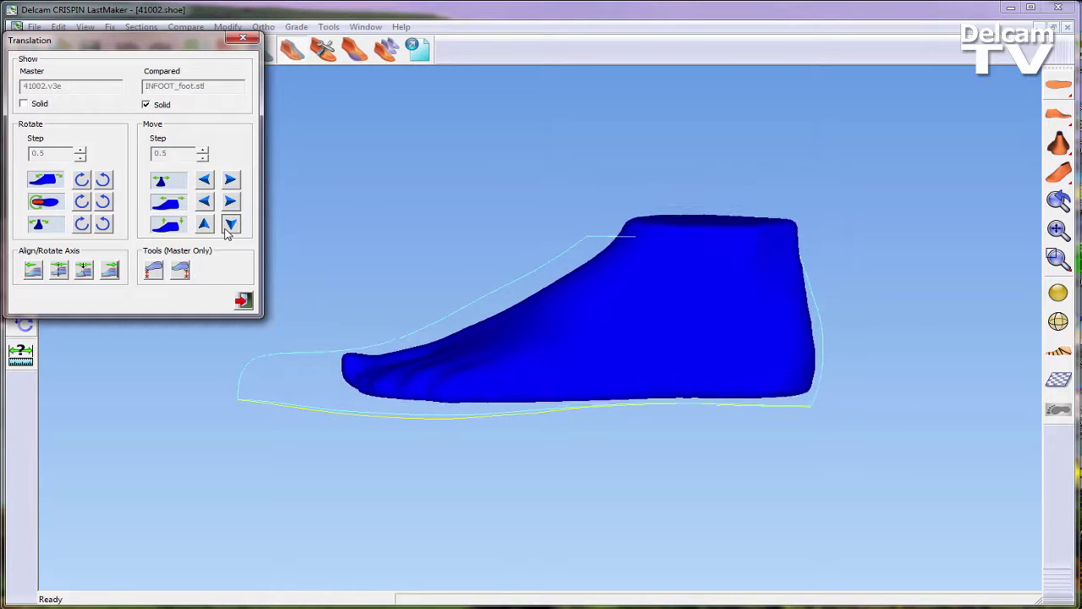
click(228, 226)
click(228, 226)
click(229, 227)
click(229, 227)
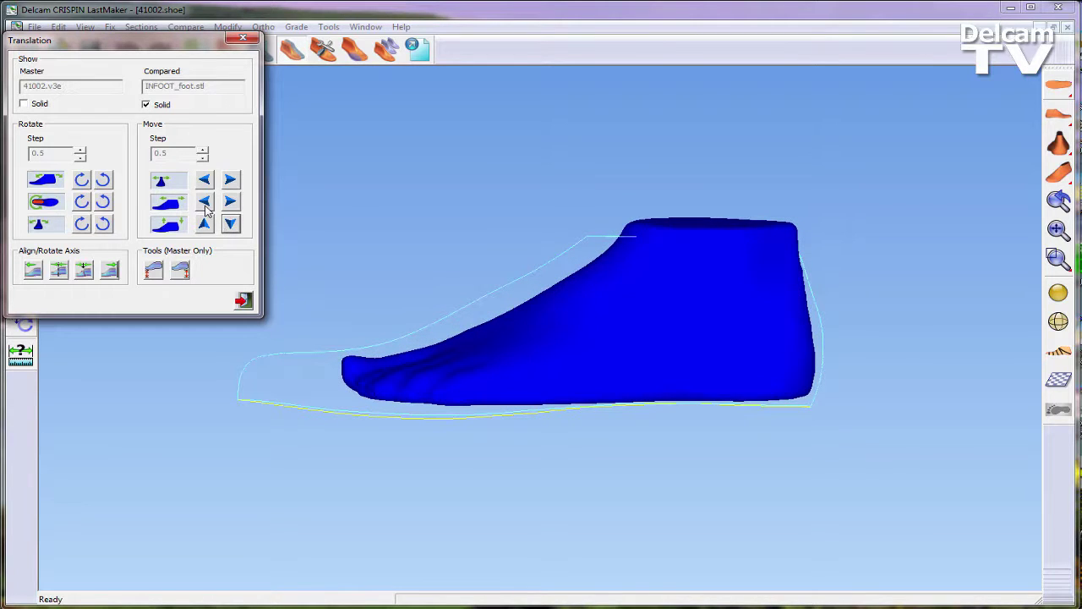
click(205, 206)
click(206, 206)
click(205, 207)
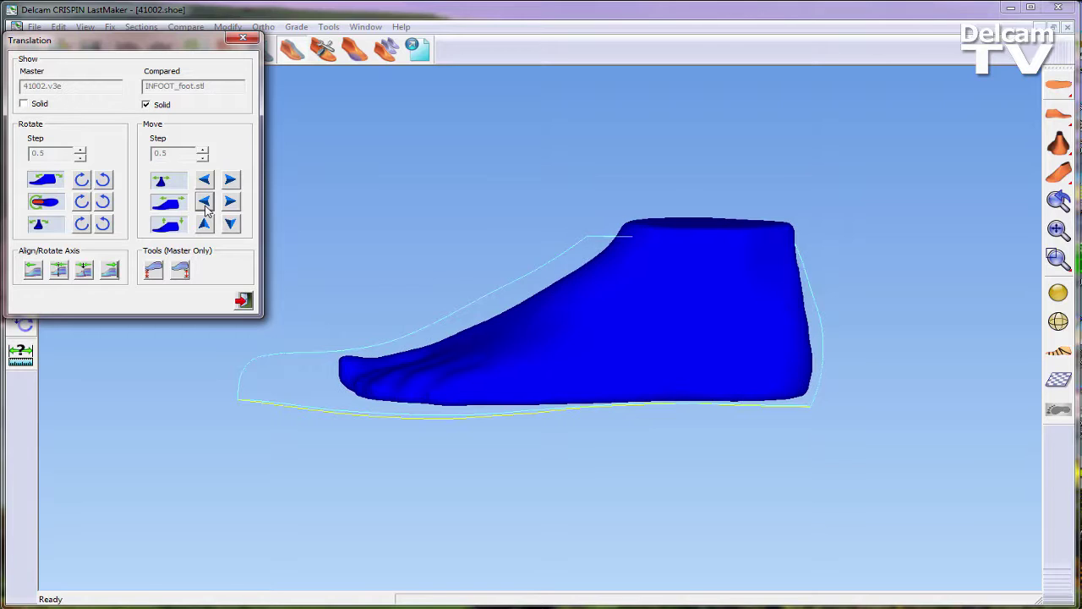
click(232, 205)
click(231, 206)
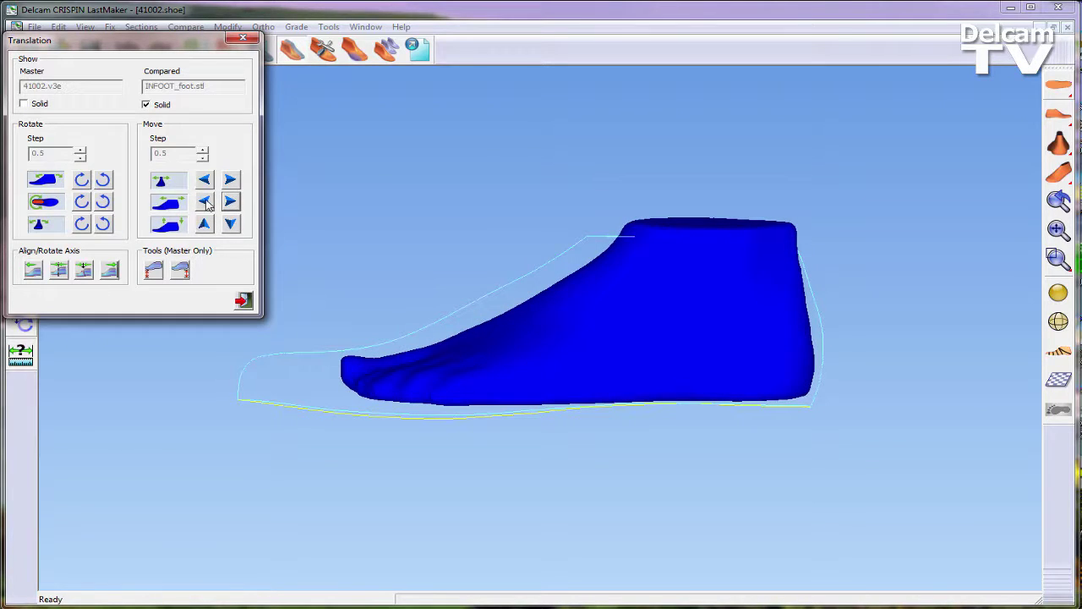
click(229, 225)
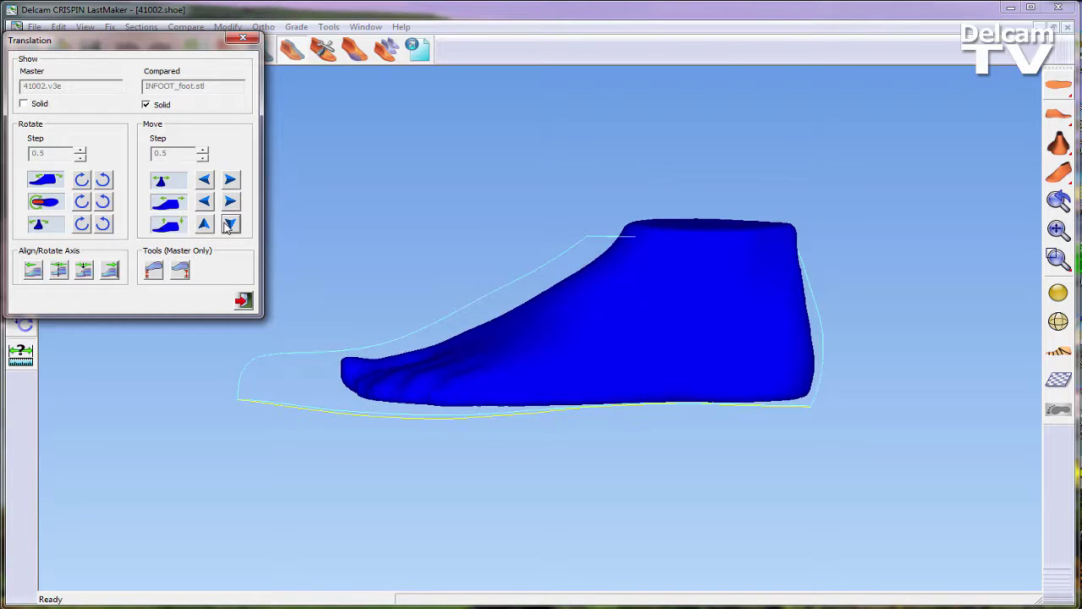
- With Advanced Adjust, shorten the last's full length from 282.13 to 240.6 and apply it
click(244, 302)
middle_drag(432, 513, 455, 503)
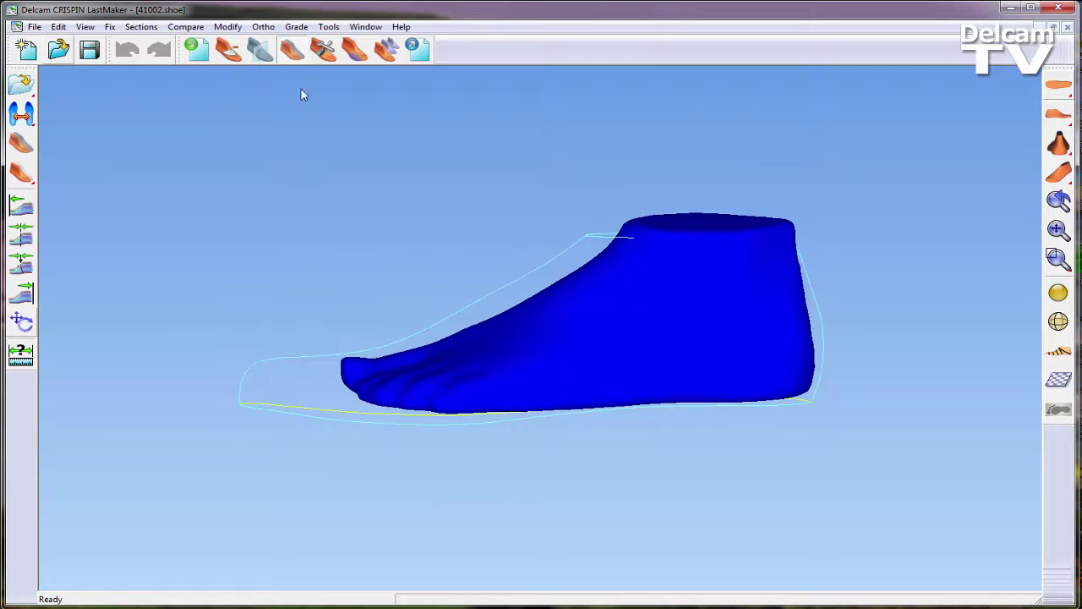
click(322, 47)
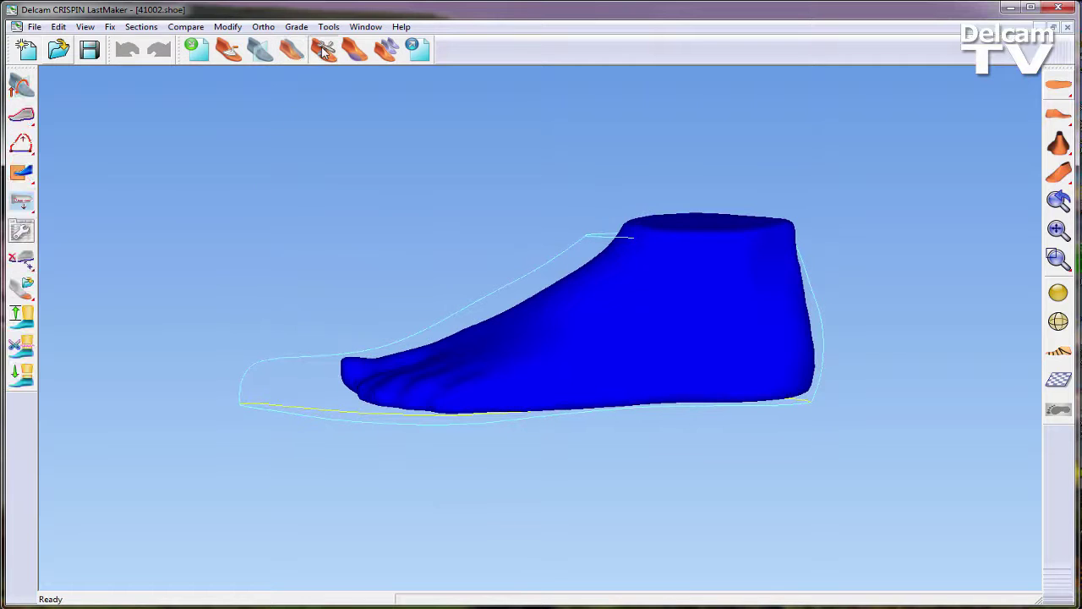
click(34, 239)
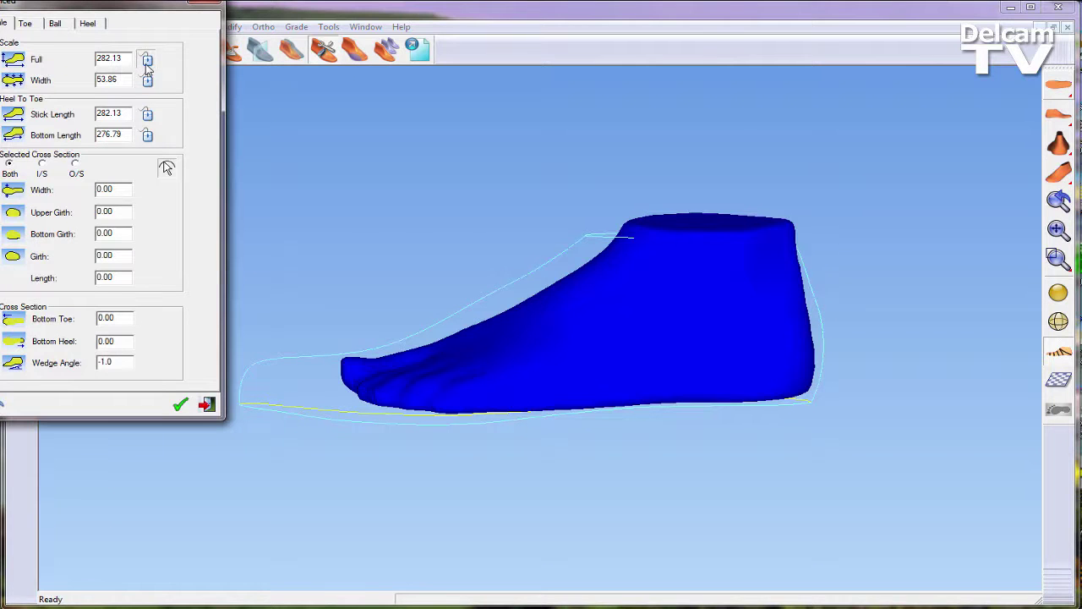
drag(242, 435, 318, 439)
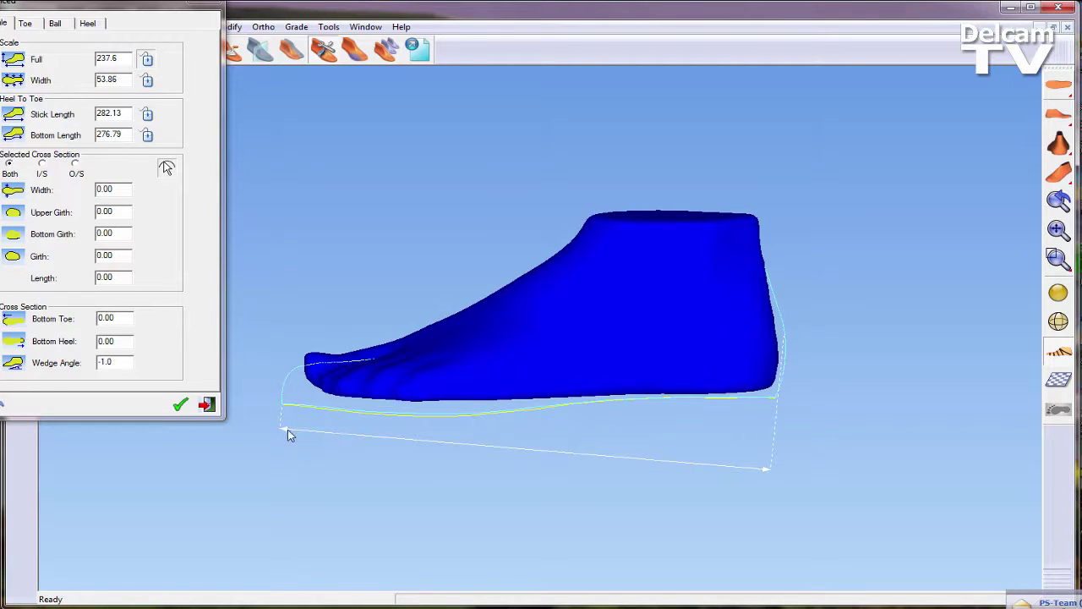
drag(287, 435, 276, 435)
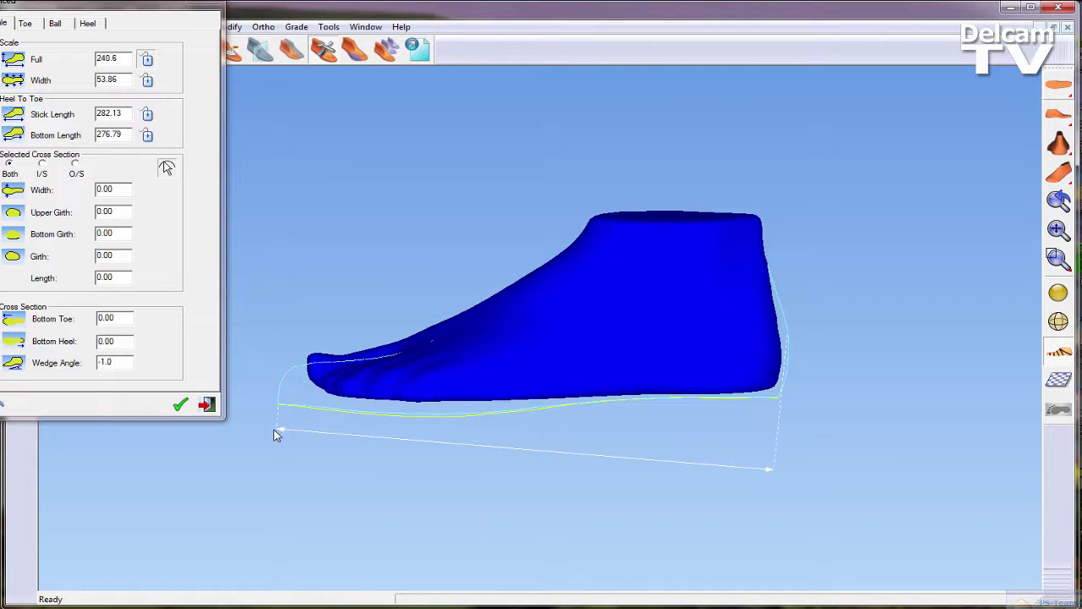
click(183, 405)
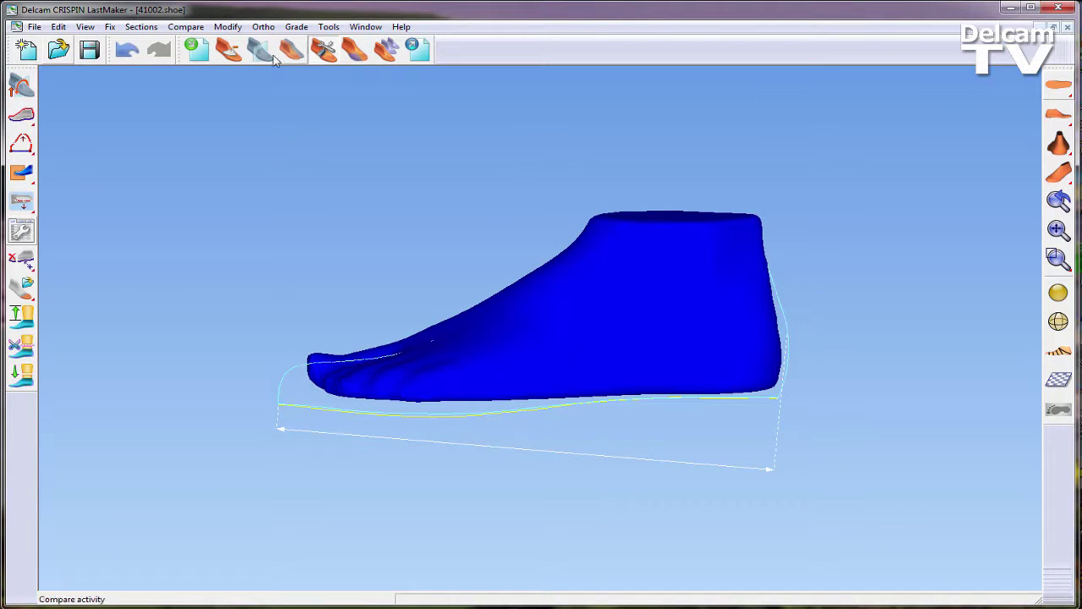
- Reopen the Advanced and Translation dialogs, hide the length line, and move both dialogs aside
click(355, 52)
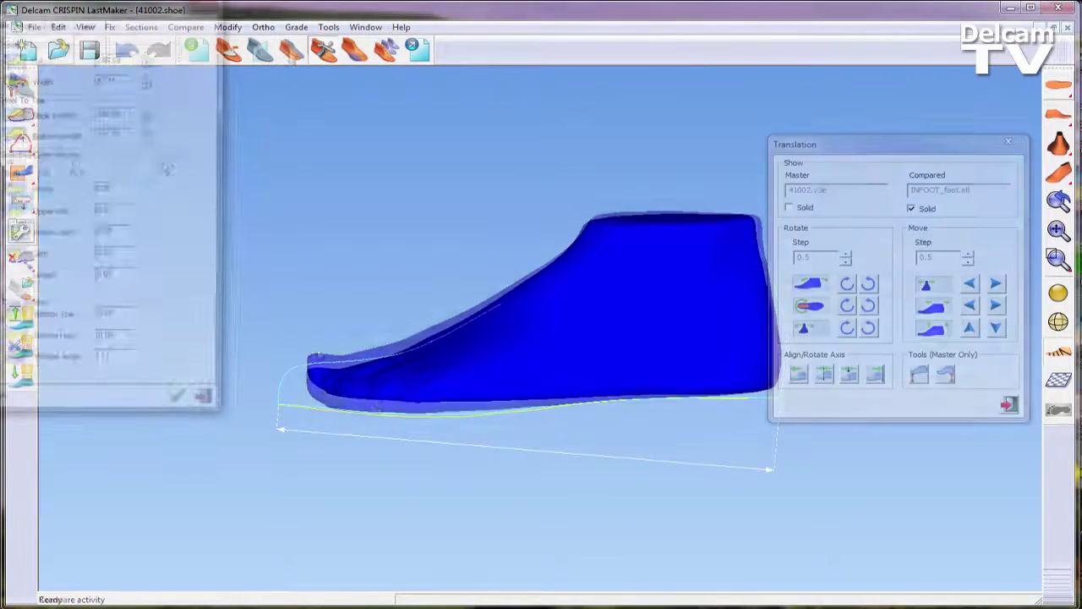
drag(109, 5, 223, 96)
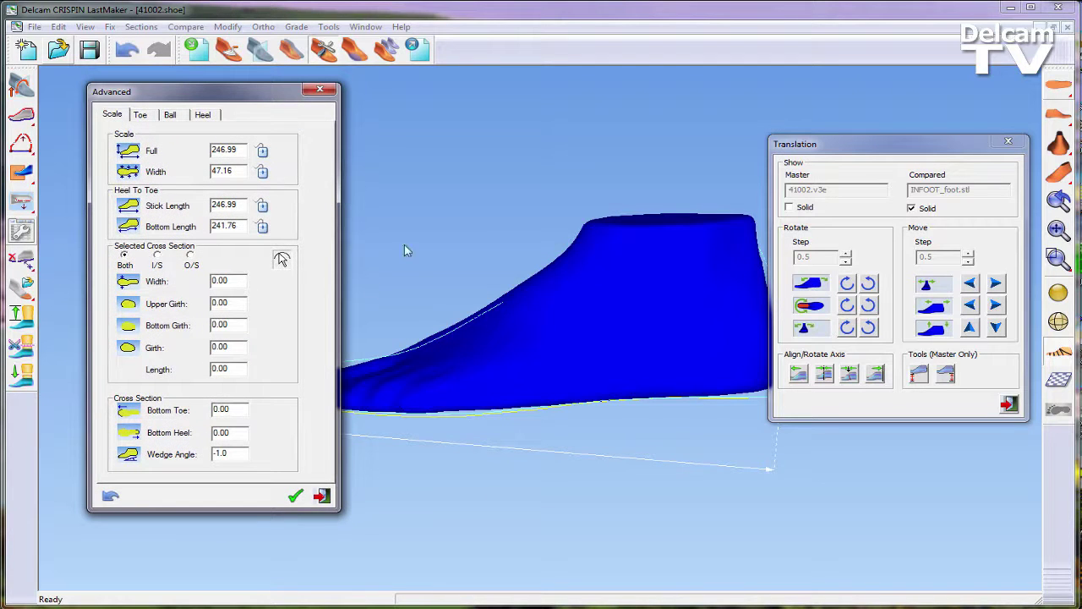
click(649, 461)
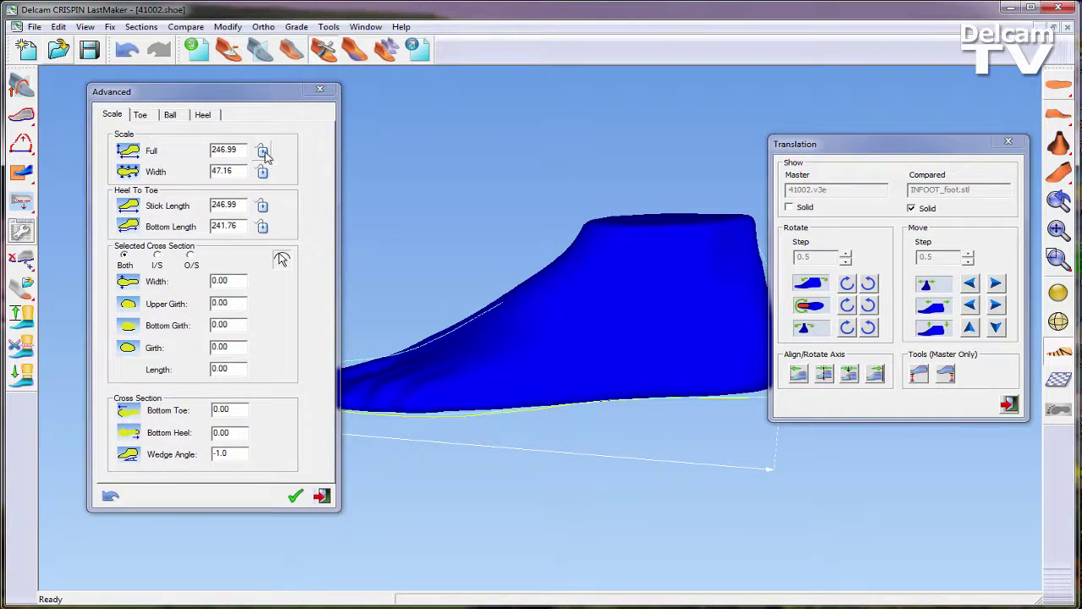
click(627, 438)
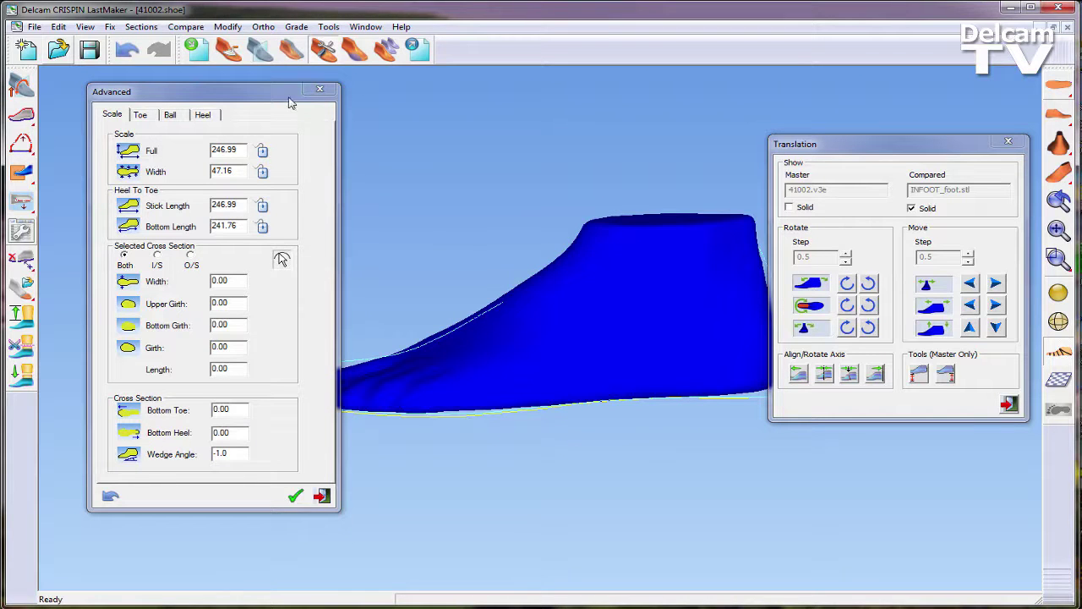
drag(288, 102, 184, 83)
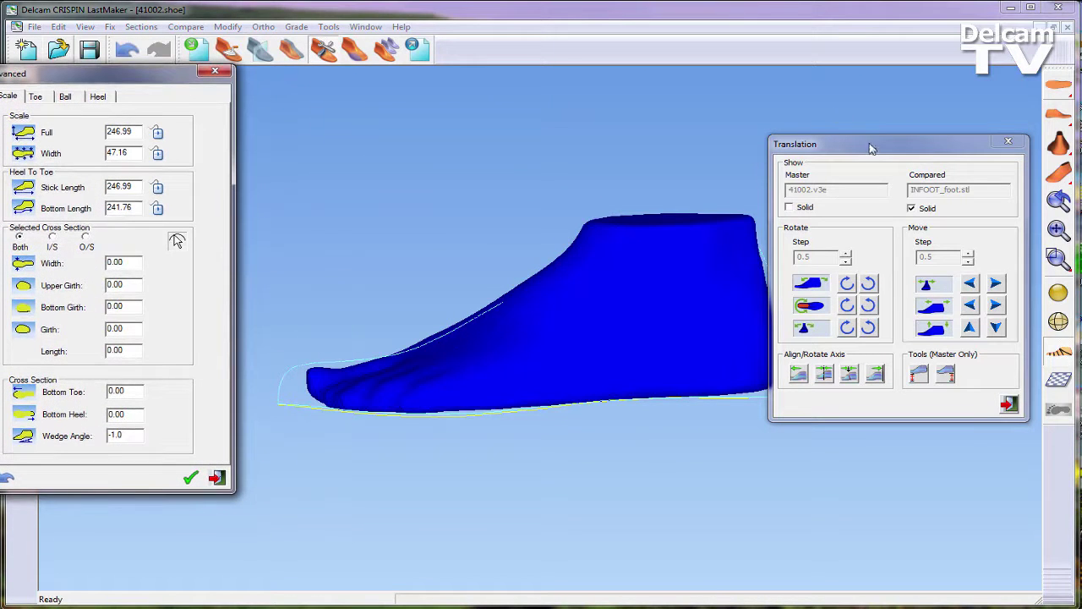
drag(872, 148, 947, 185)
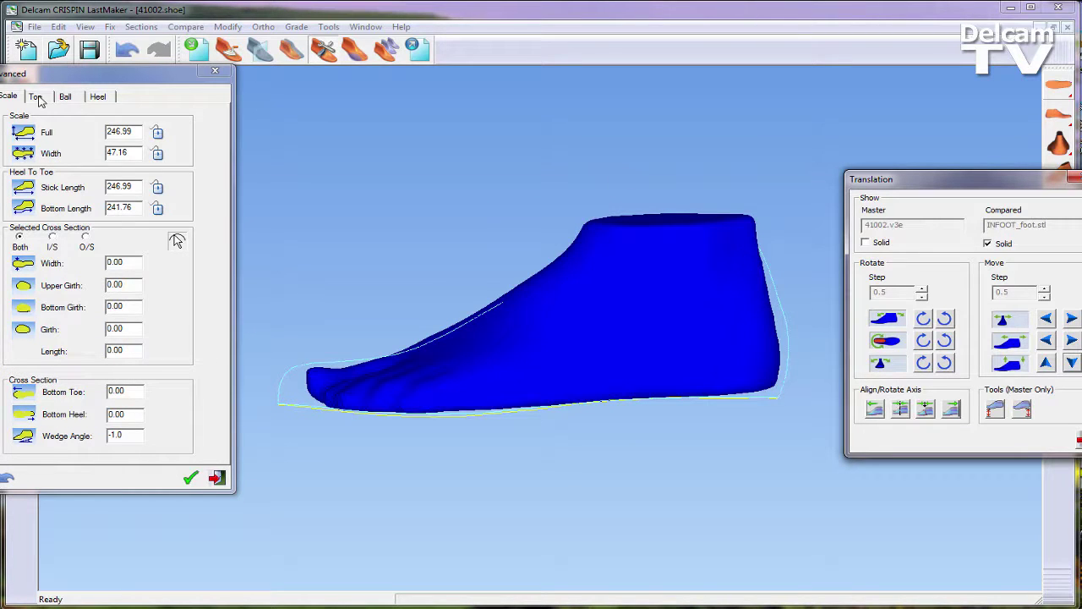
- Raise the last's cone top to 102.3 on the Ball tab and widen it to 52.9
click(64, 97)
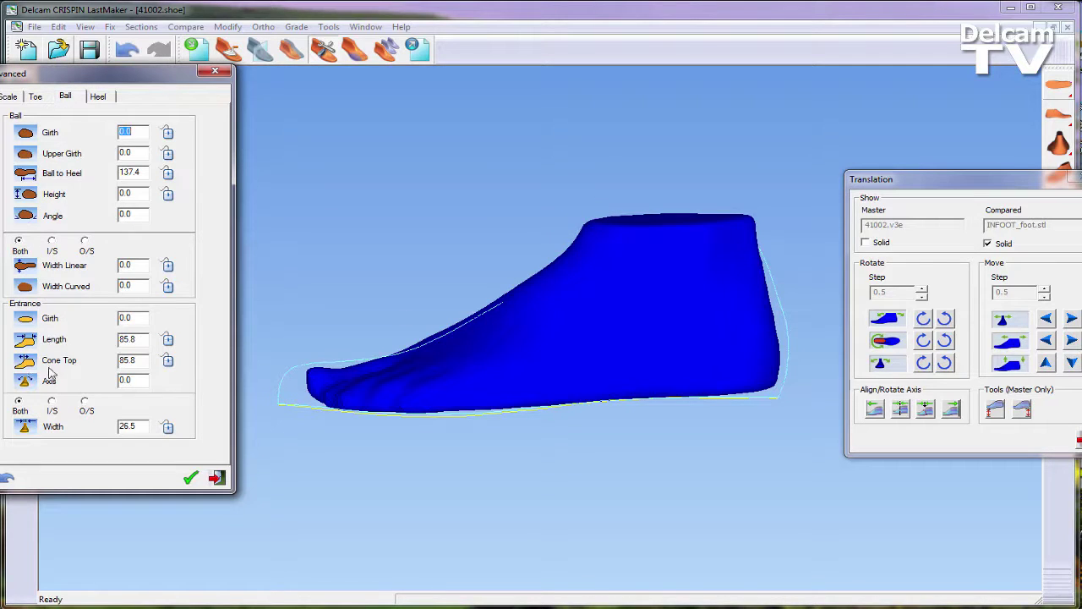
click(167, 359)
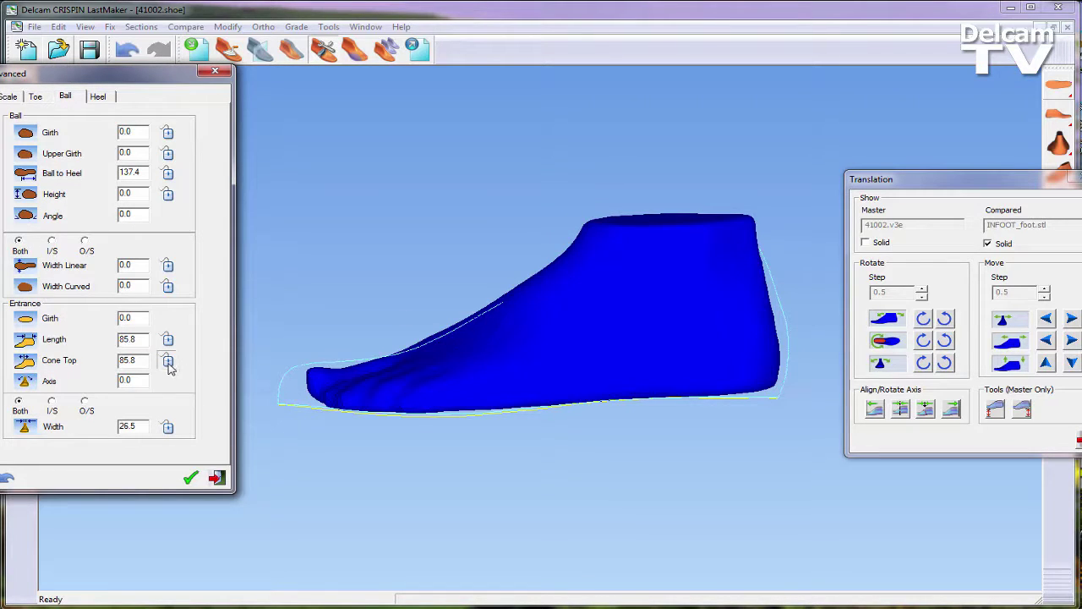
click(578, 161)
drag(578, 160, 551, 163)
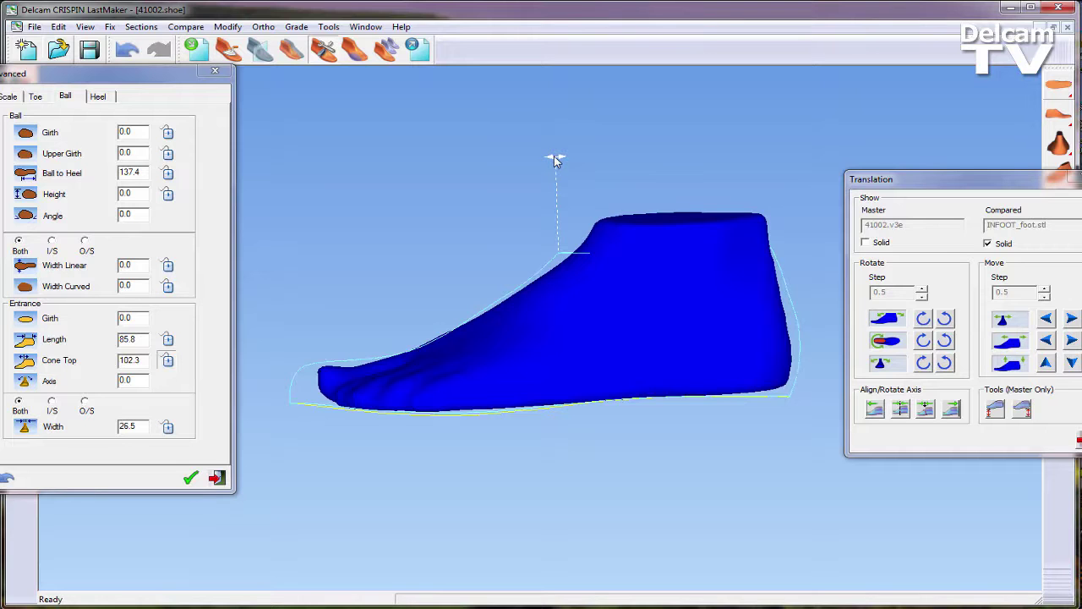
drag(554, 157, 555, 158)
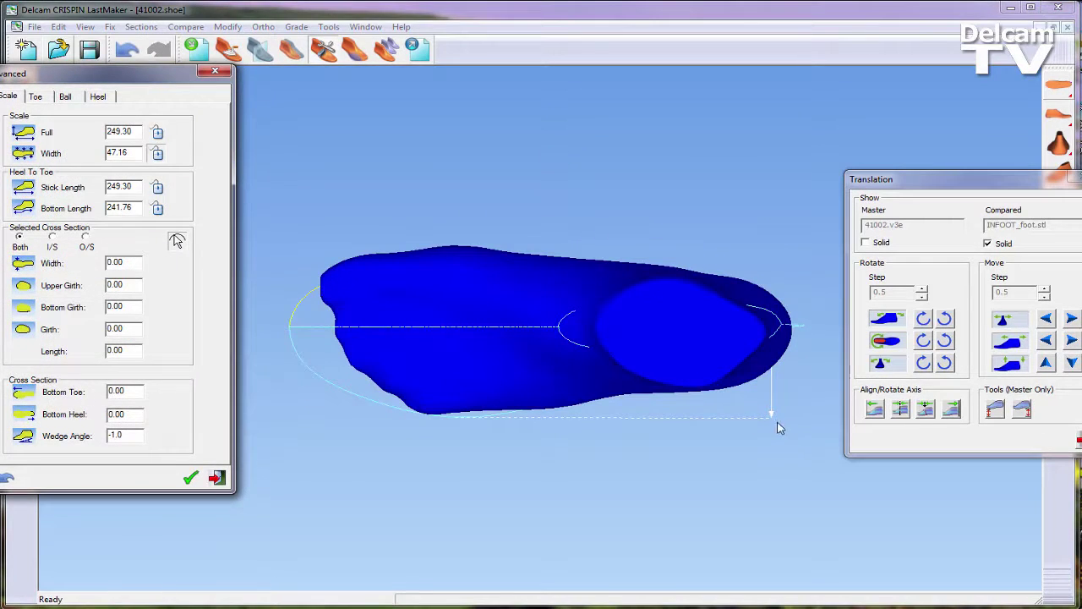
drag(771, 418, 773, 438)
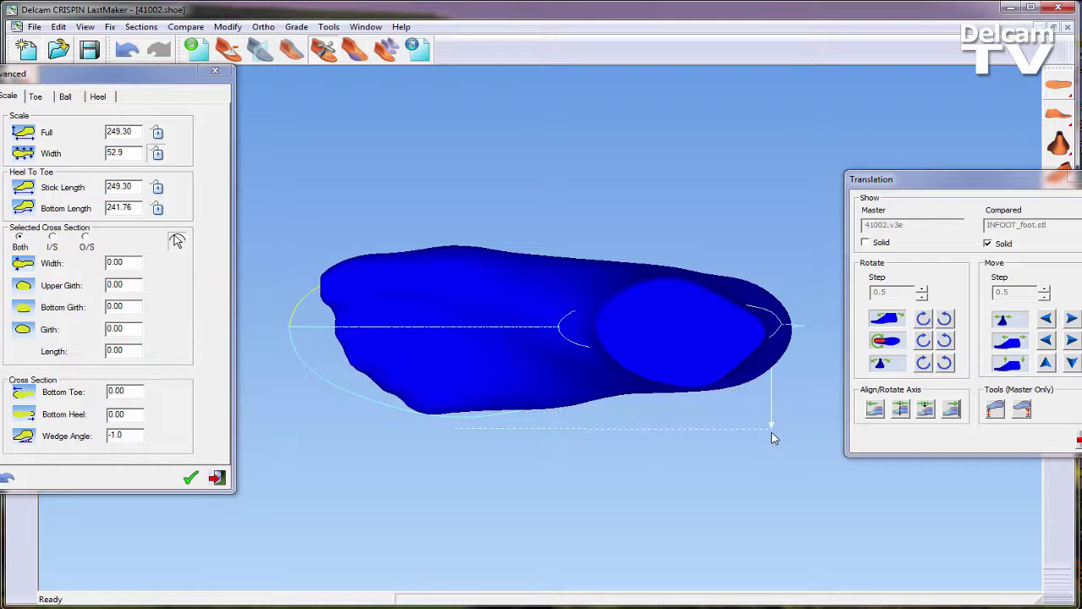